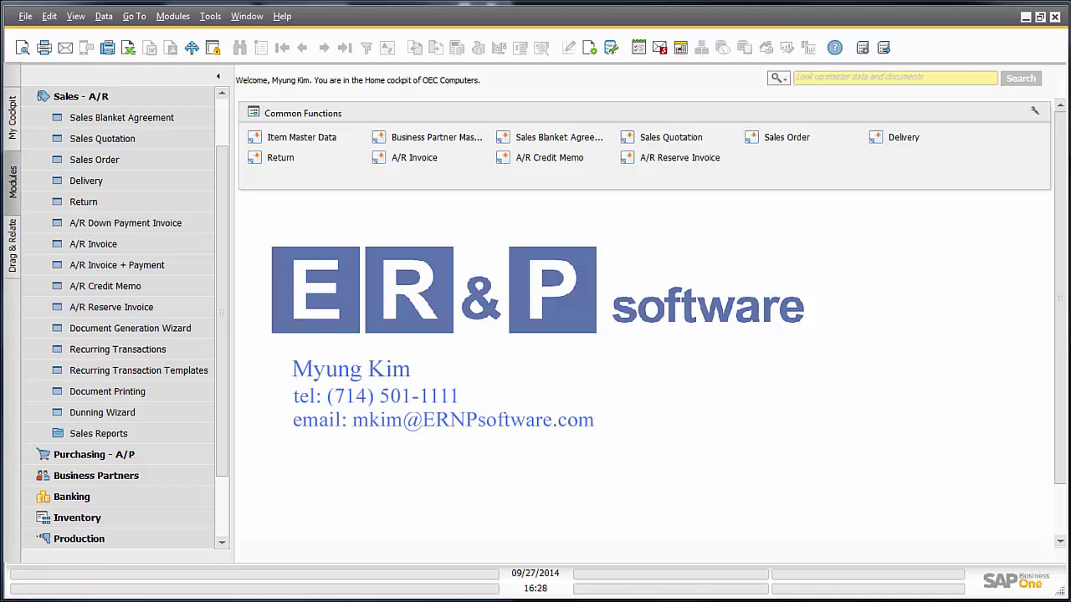
- Examine the documents listed under the Sales - A/R and Purchasing - A/P modules
click(75, 96)
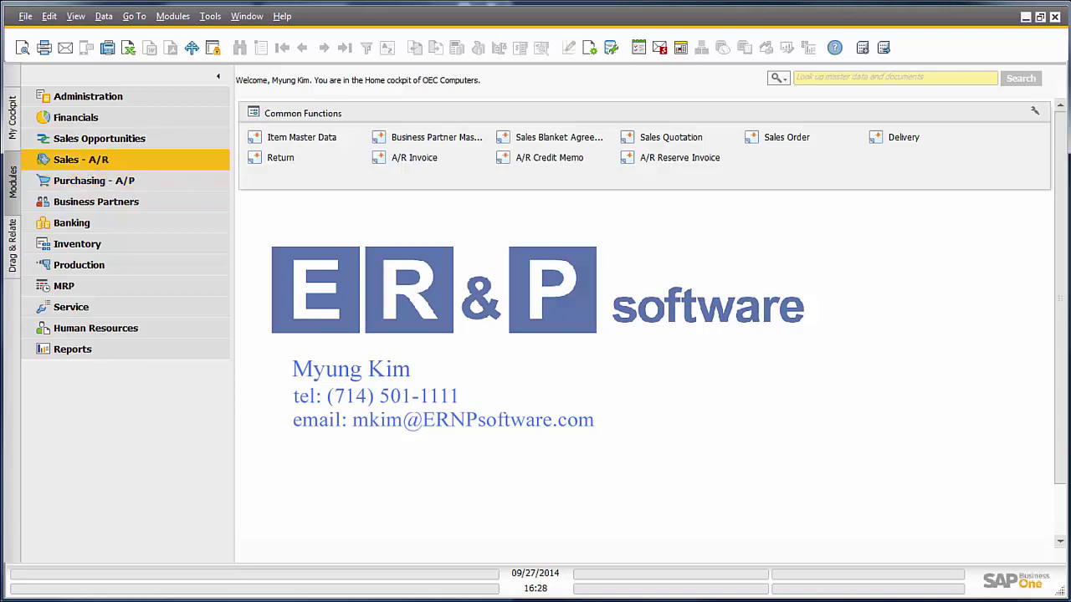
click(88, 165)
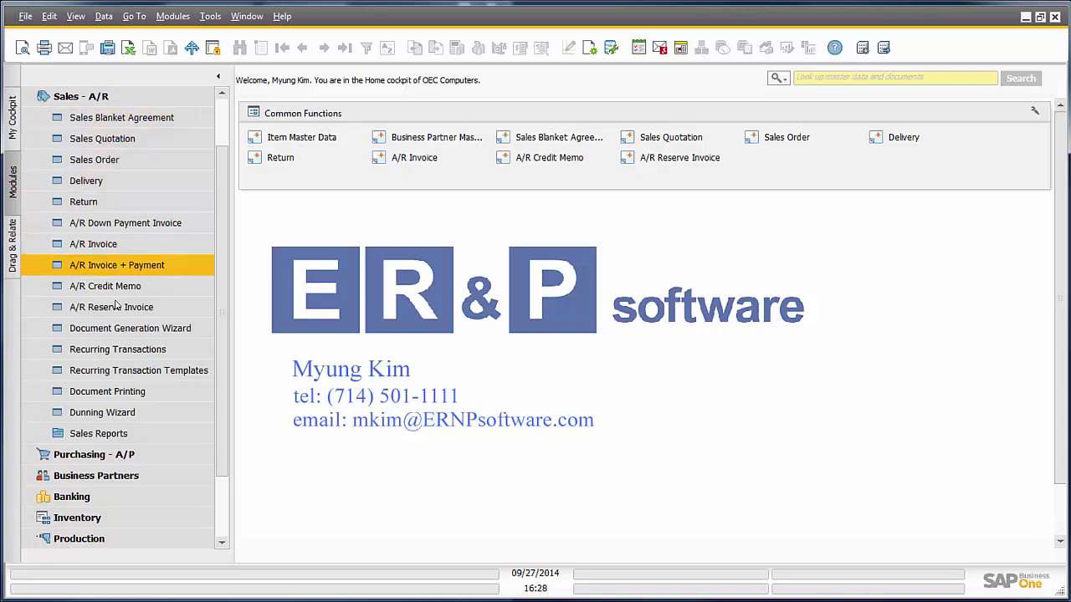
click(94, 456)
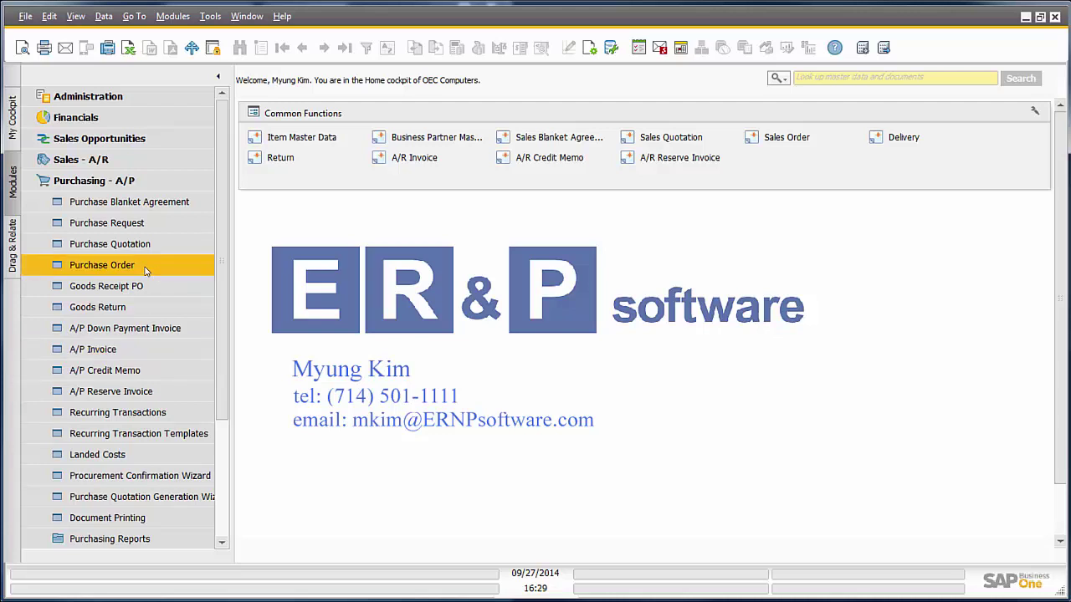
- Restore the SAP Business One window beside PowerPoint and widen the PowerPoint window until the whole Sales & Purchasing slide shows
click(1039, 16)
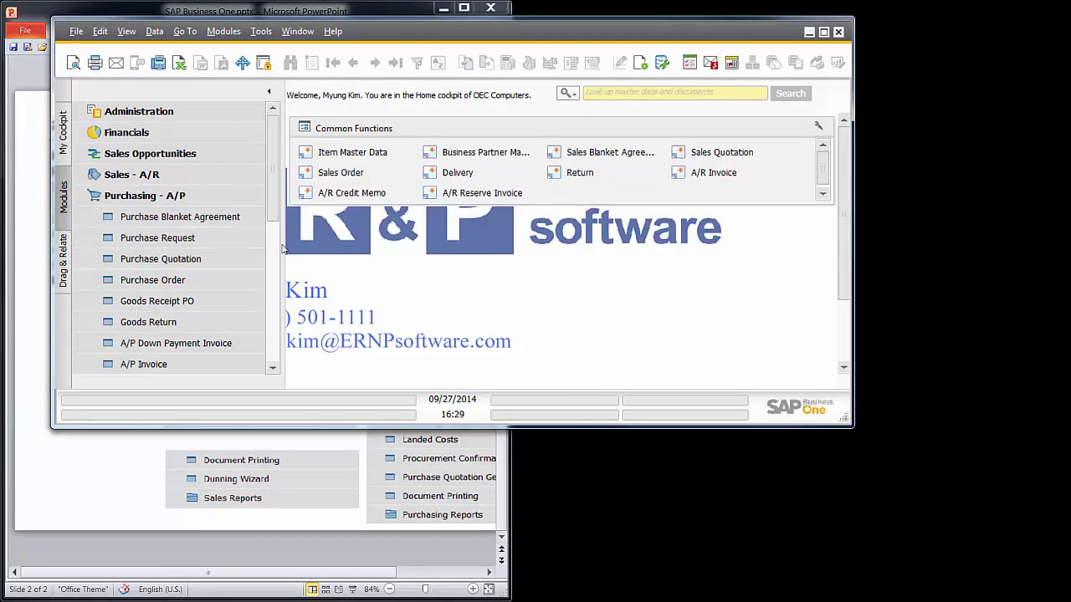
key(super+Right)
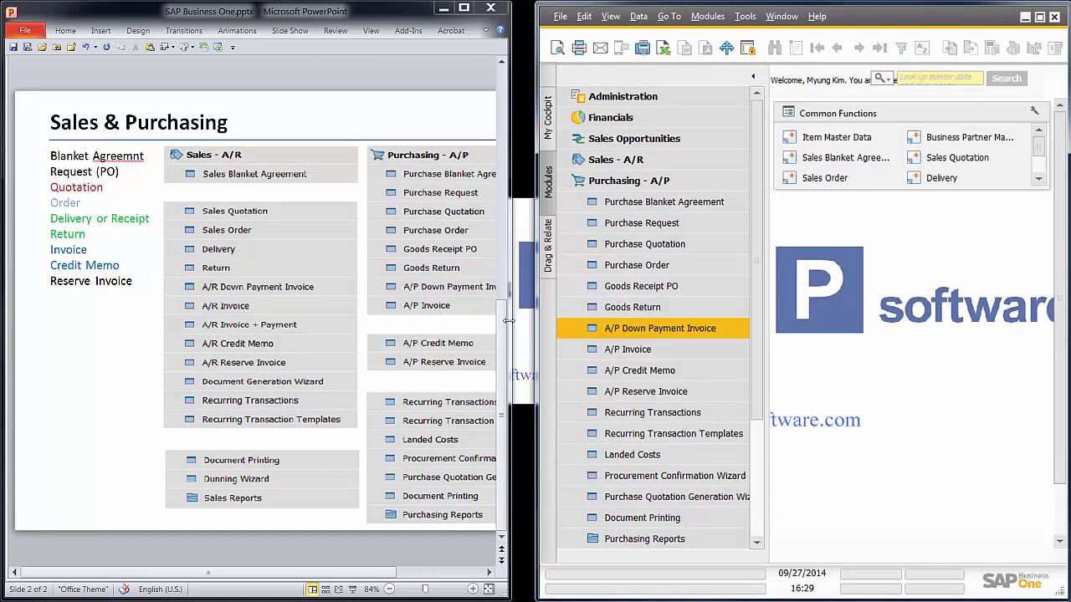
click(508, 326)
drag(508, 325, 655, 321)
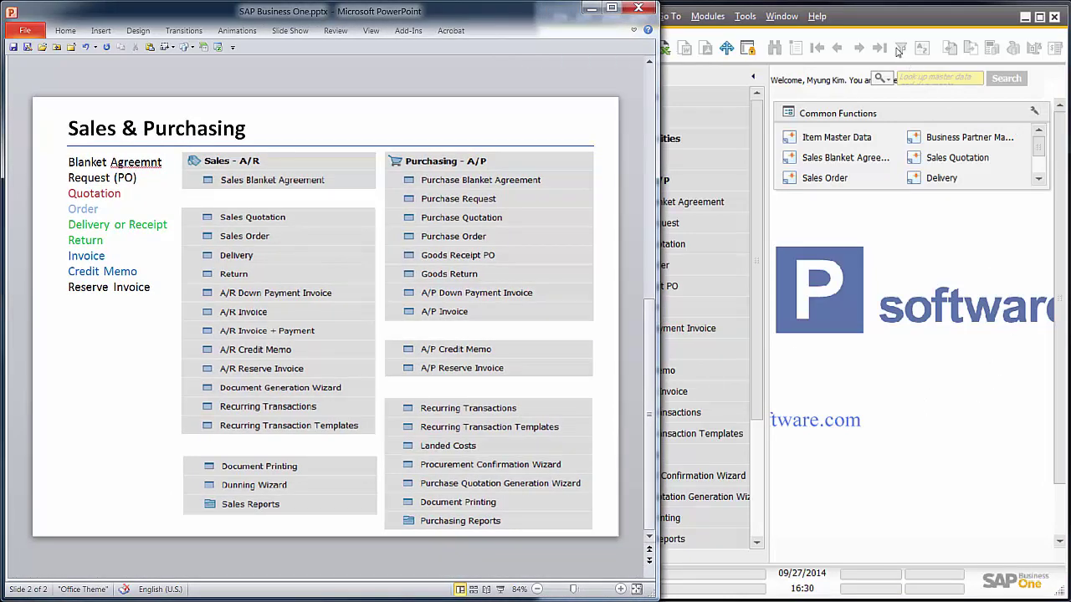
- Make the SAP Business One window taller and narrower and place it beside the slide without covering it
double_click(876, 22)
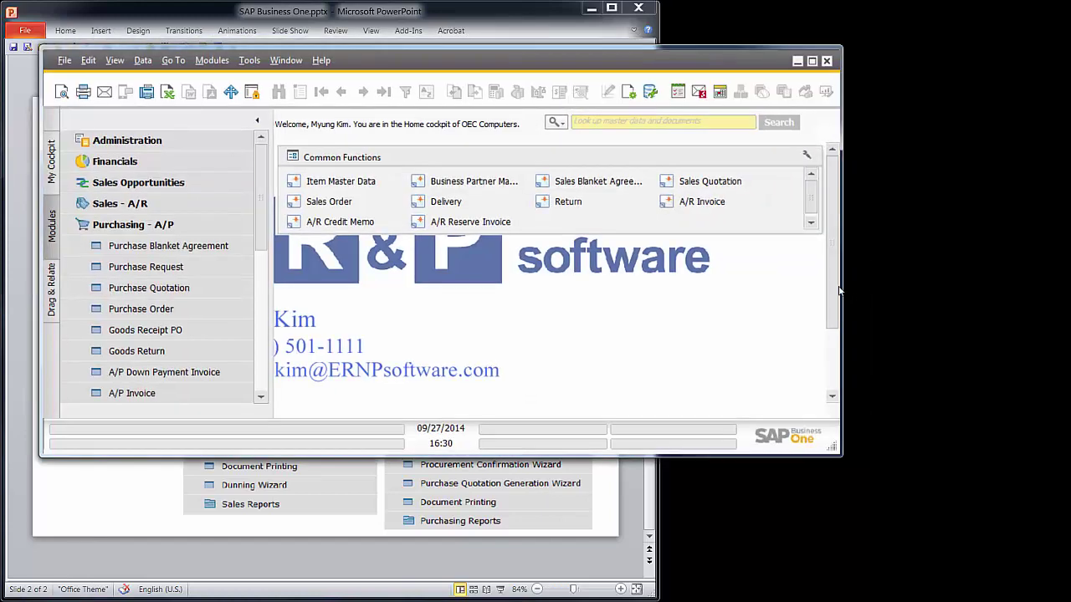
double_click(377, 52)
double_click(551, 14)
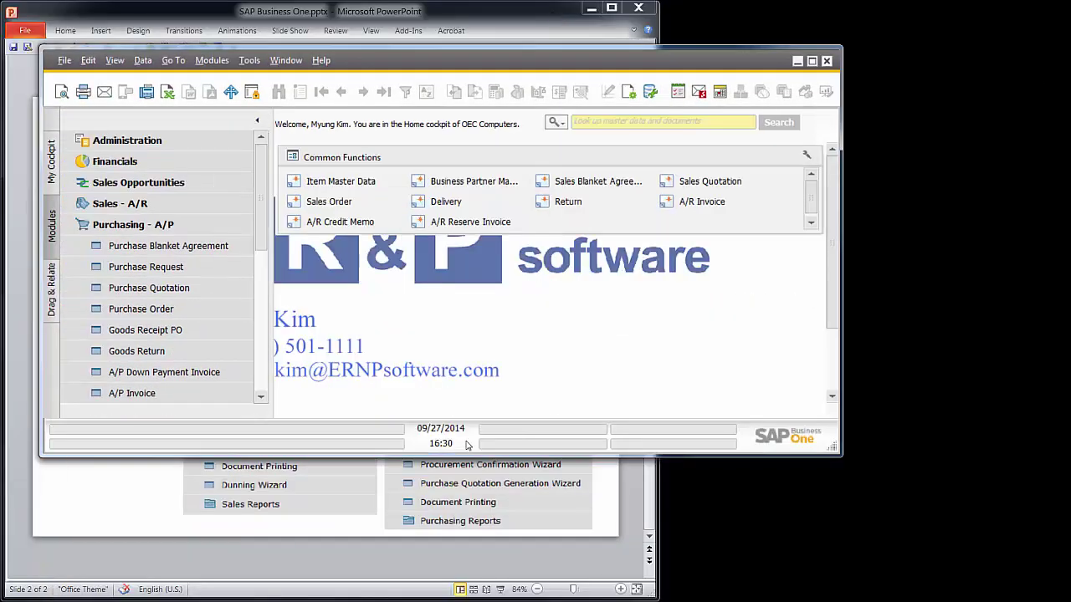
drag(453, 456, 436, 583)
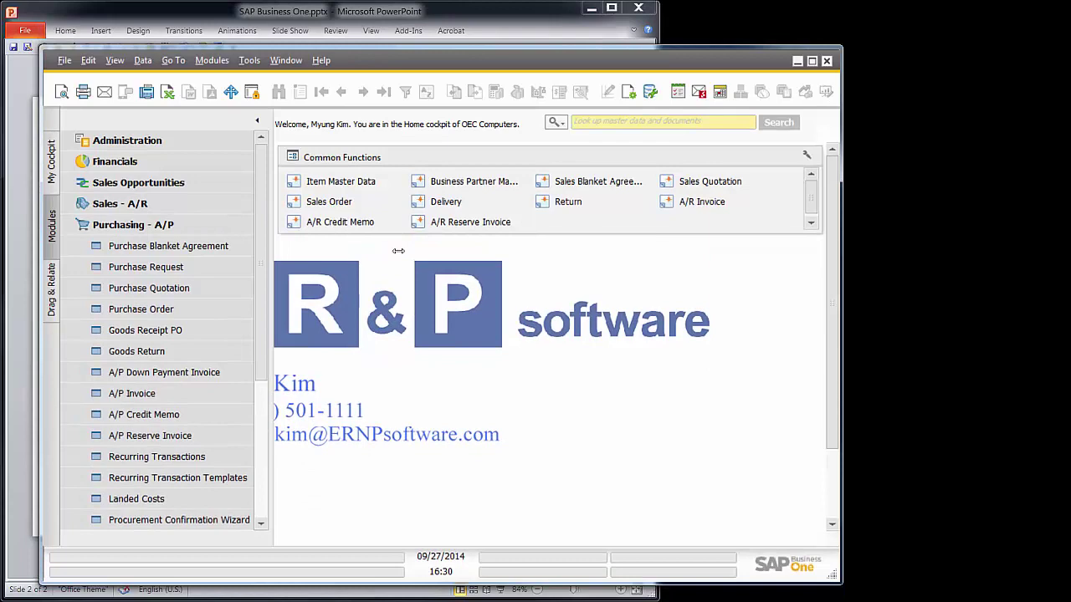
drag(398, 251, 346, 415)
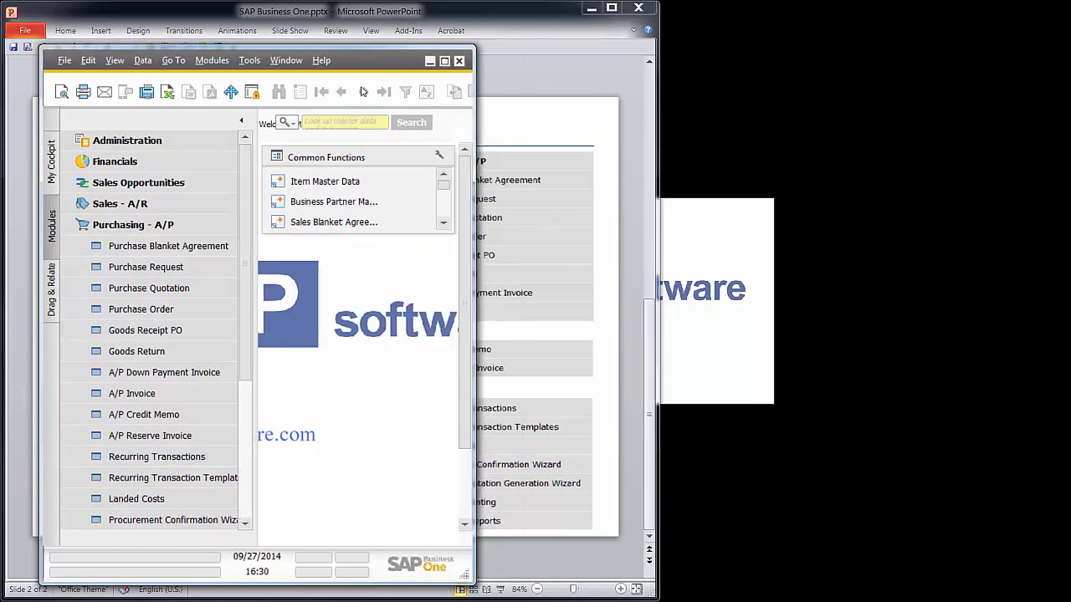
drag(356, 56, 977, 27)
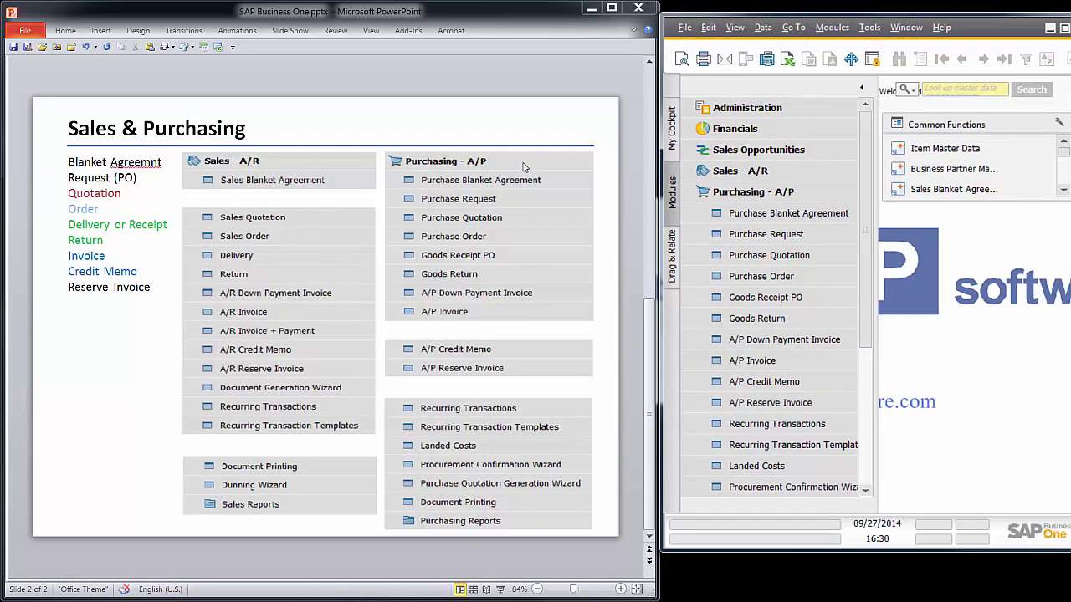
- Compare the Sales - A/R and Purchasing - A/P modules with the slide, highlighting Order, Return and Invoice in its document list
click(721, 177)
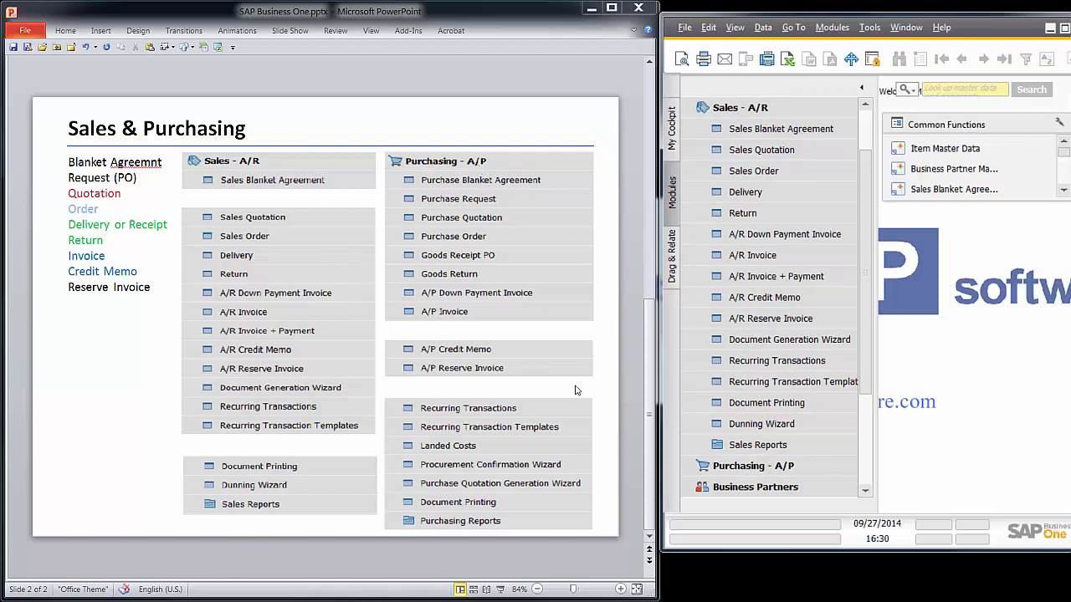
click(736, 466)
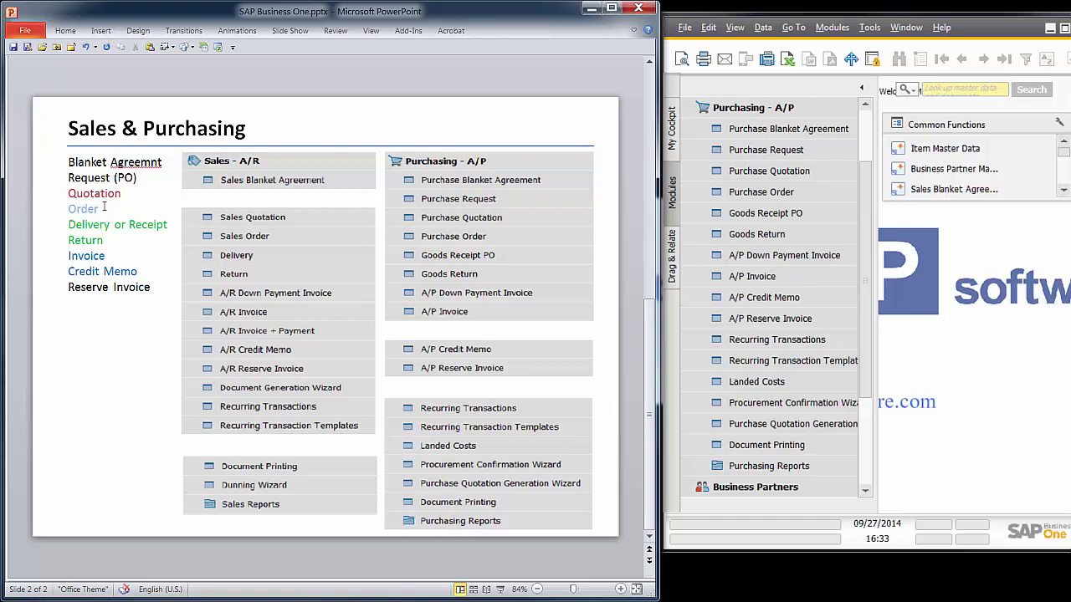
click(64, 228)
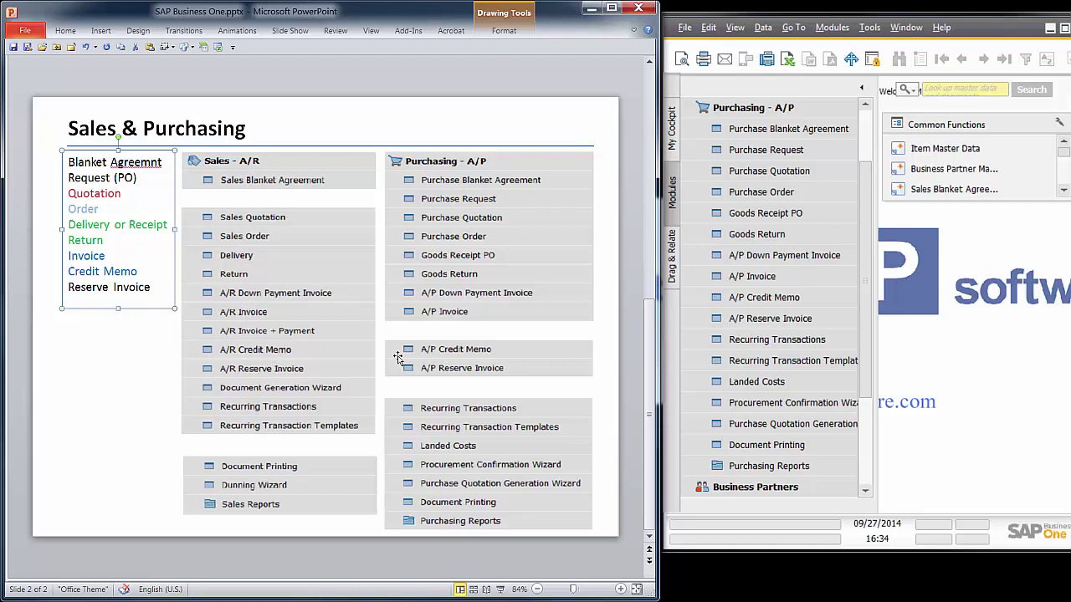
click(295, 217)
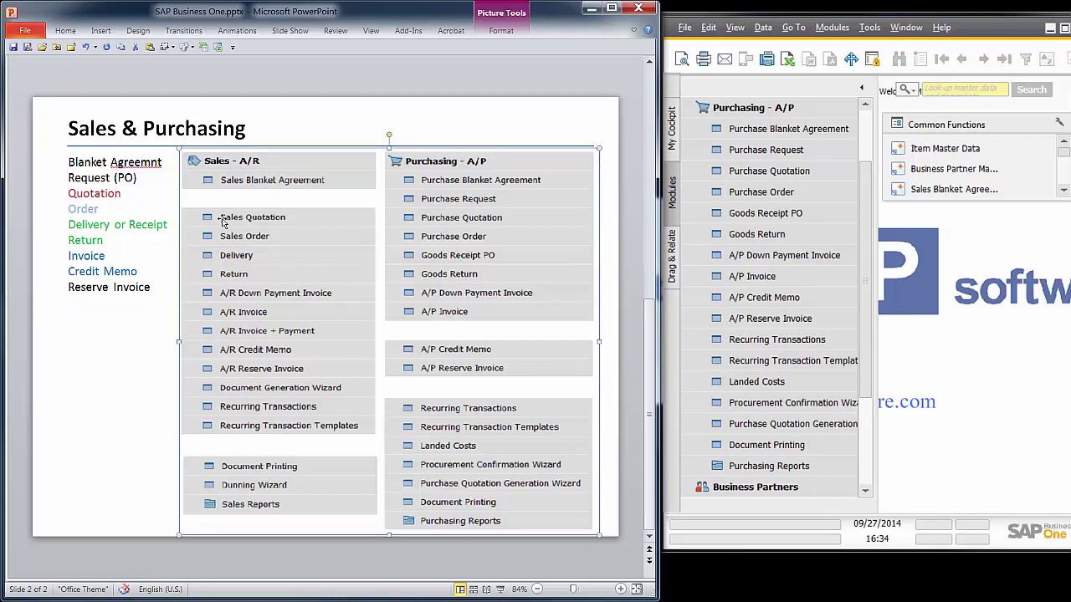
mouse_move(133, 197)
mouse_down()
mouse_move(66, 196)
mouse_move(84, 209)
mouse_move(63, 211)
mouse_up()
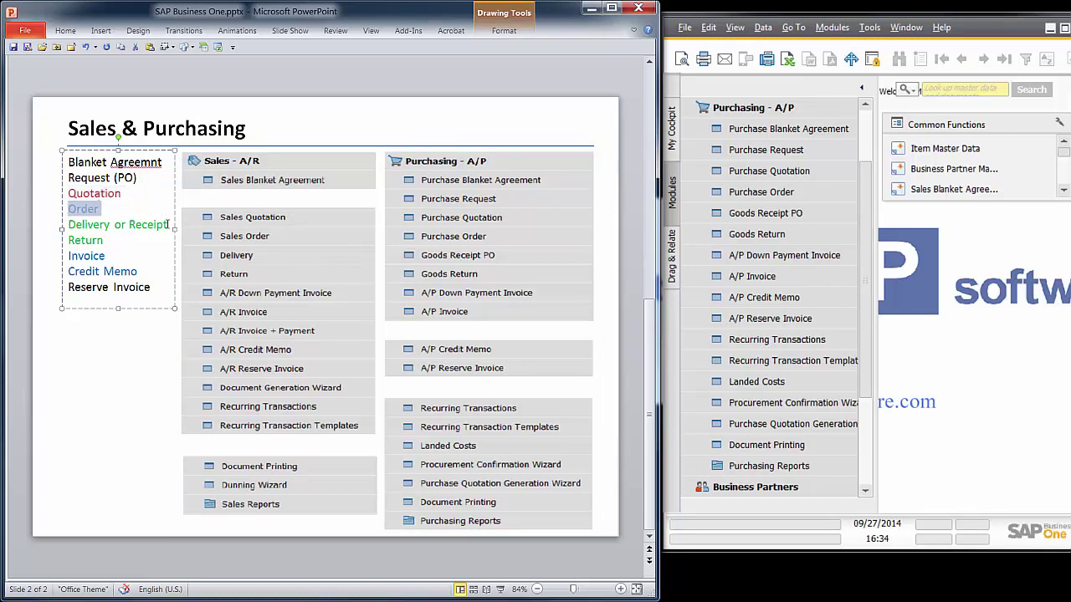
drag(167, 225, 69, 241)
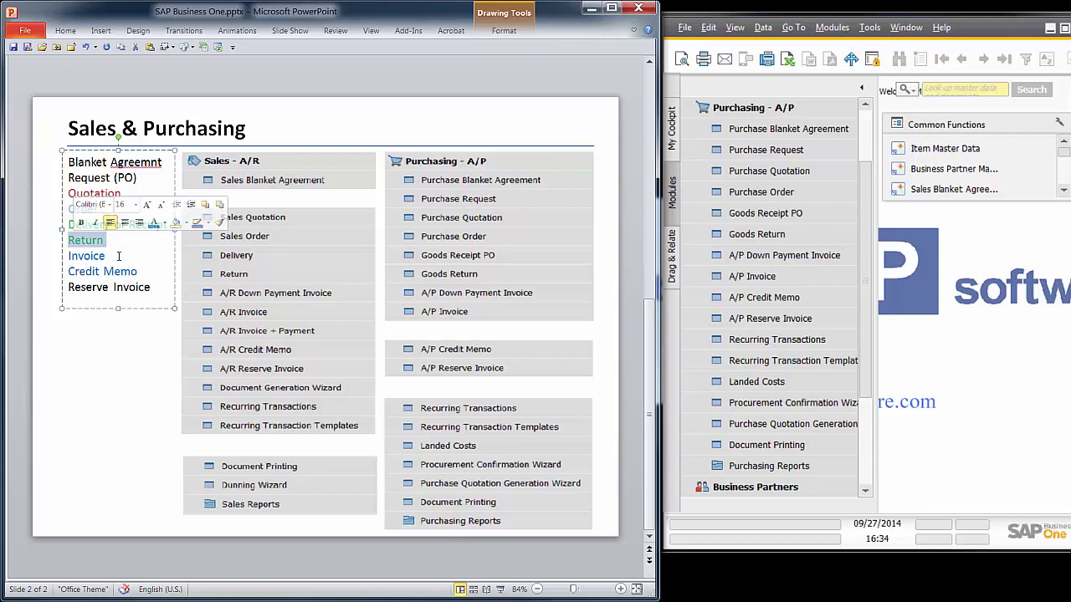
drag(107, 255, 79, 262)
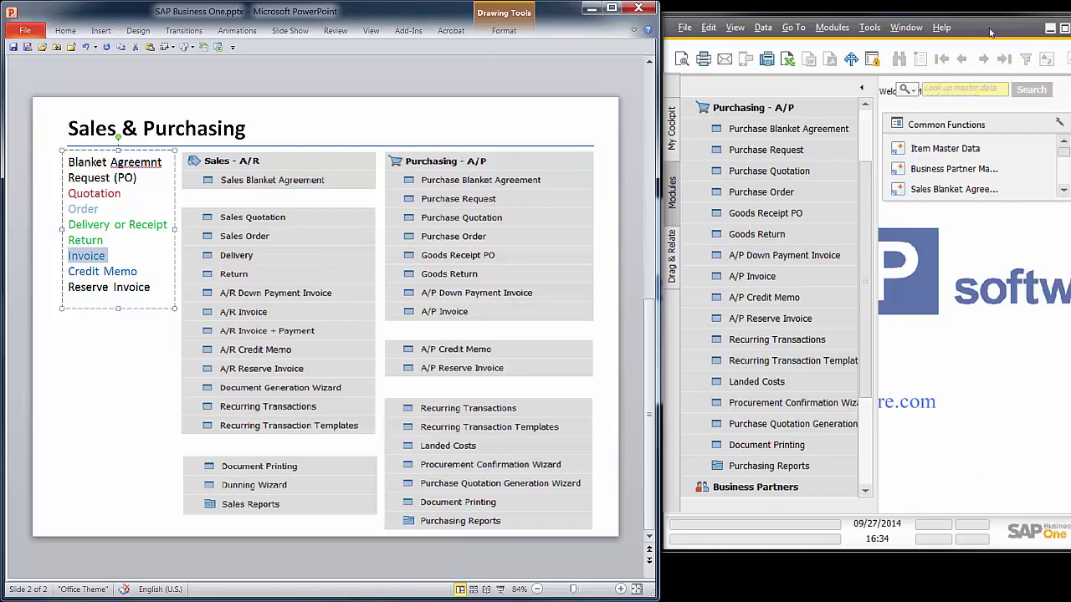
- Switch to SAP Business One in full screen and start a new sales quotation with the customer's code
drag(992, 30, 64, 13)
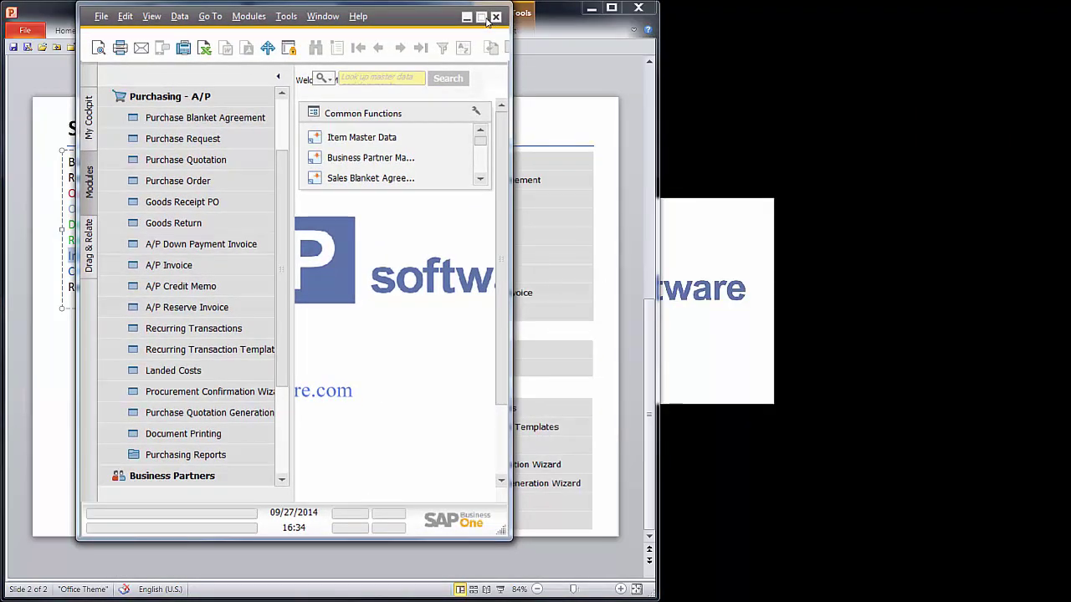
click(482, 15)
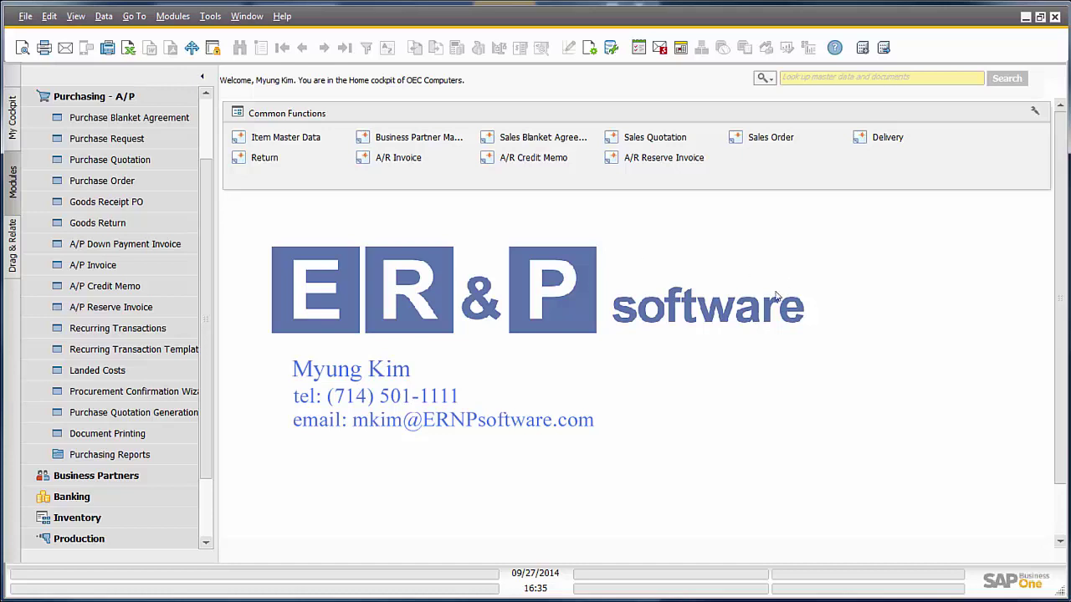
click(651, 139)
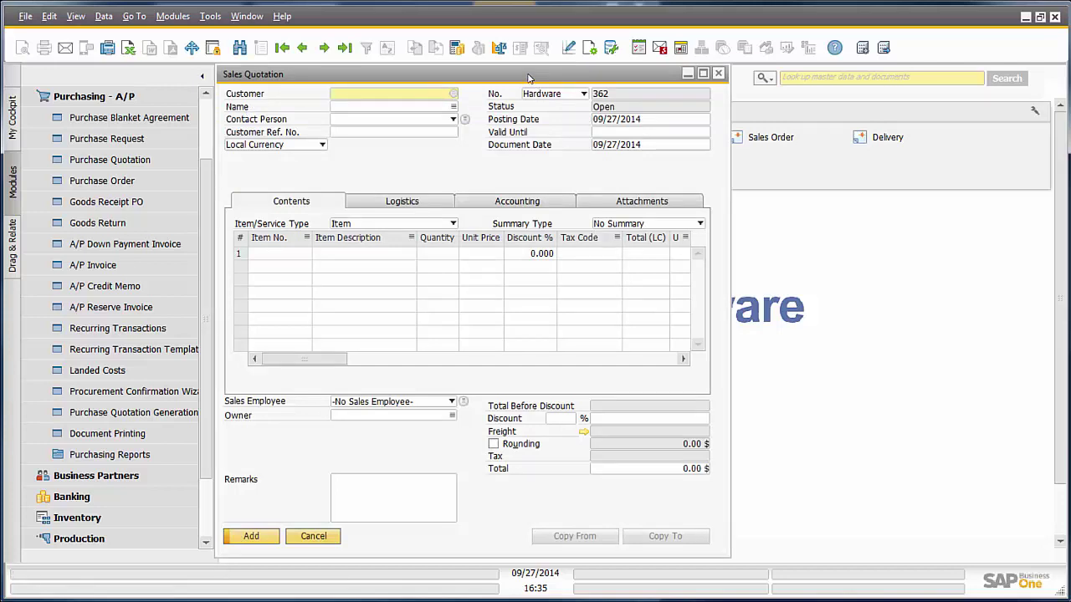
key(Tab)
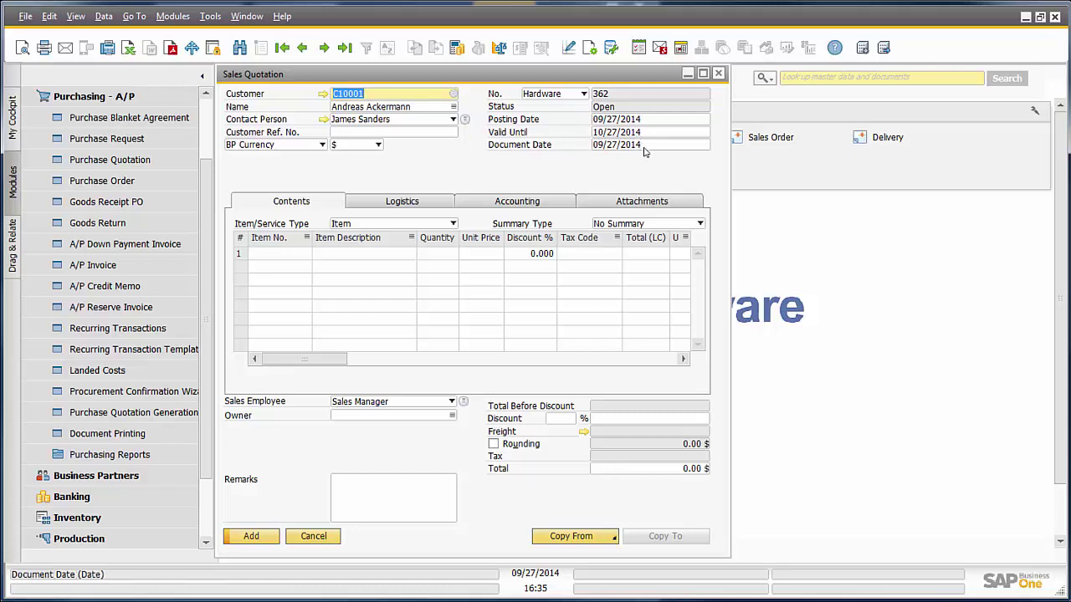
- Add item A00001 (Samsung Notebook) to the quotation's first line with a quantity of 2
click(299, 255)
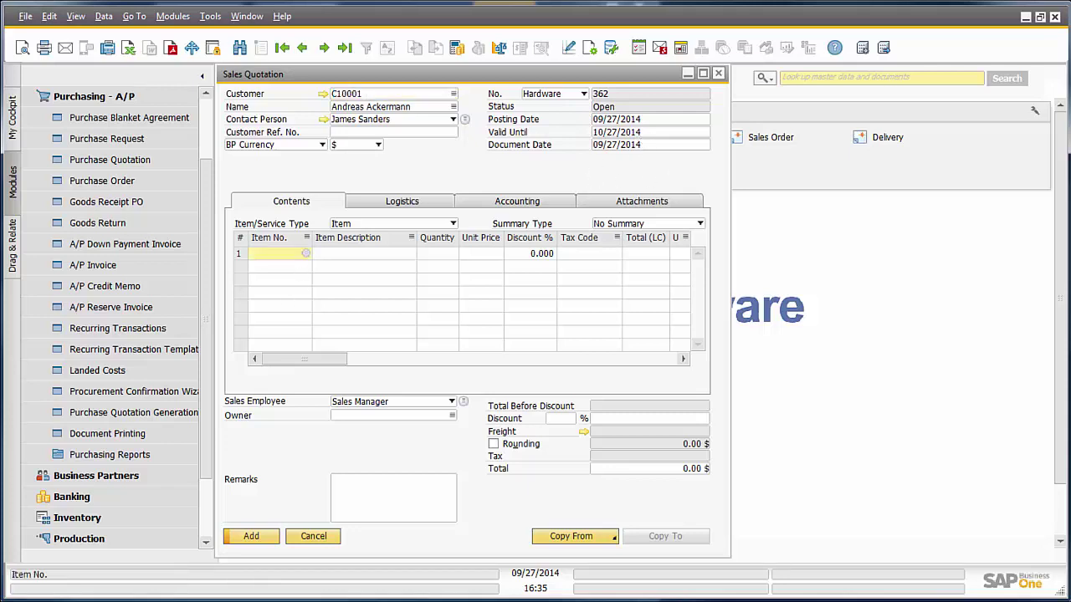
click(306, 253)
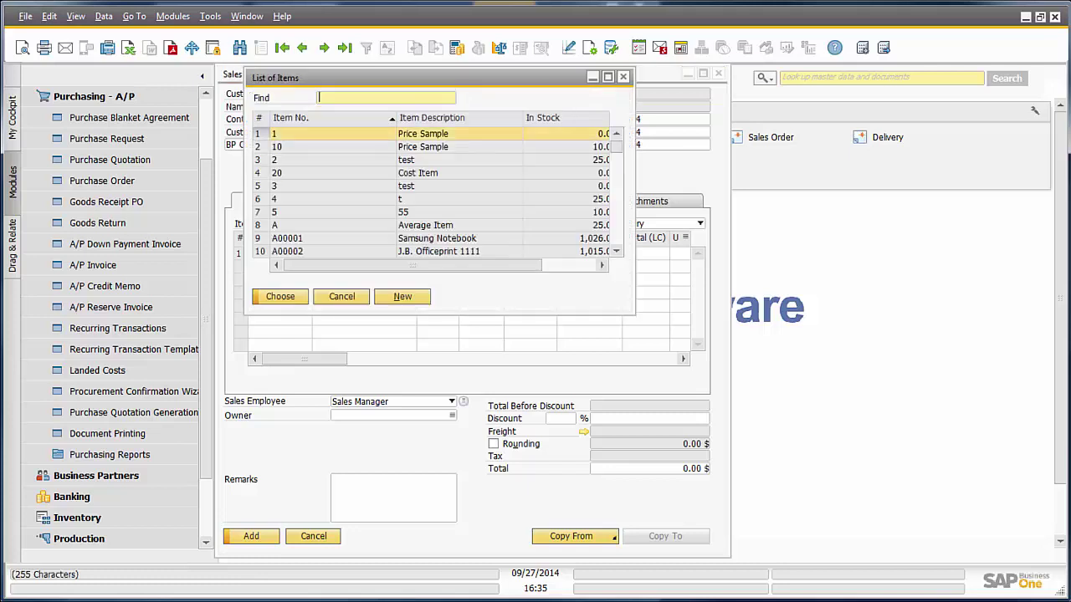
click(290, 239)
click(279, 298)
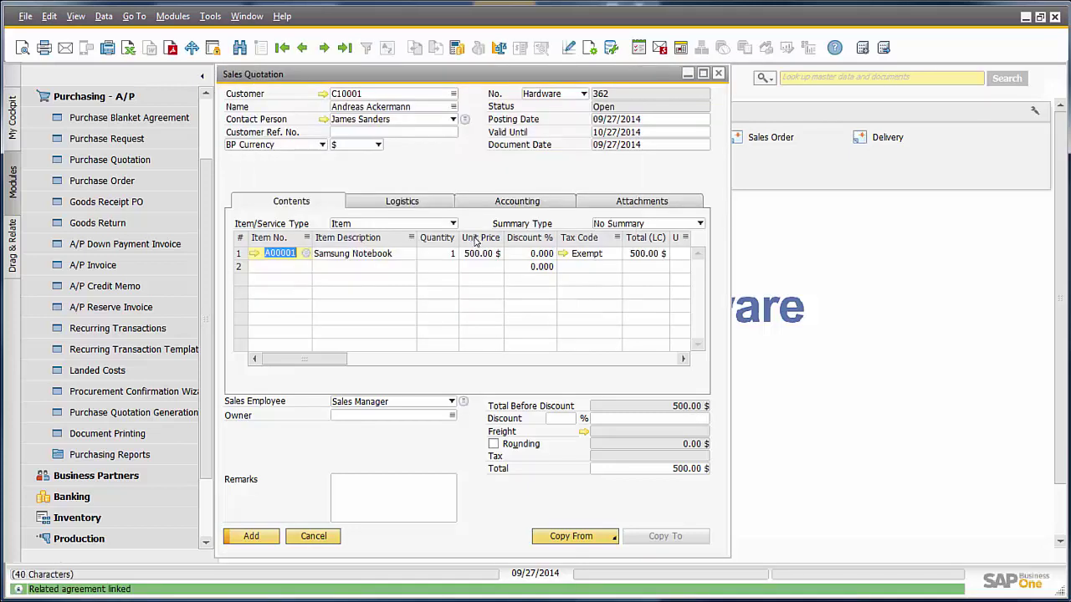
click(450, 255)
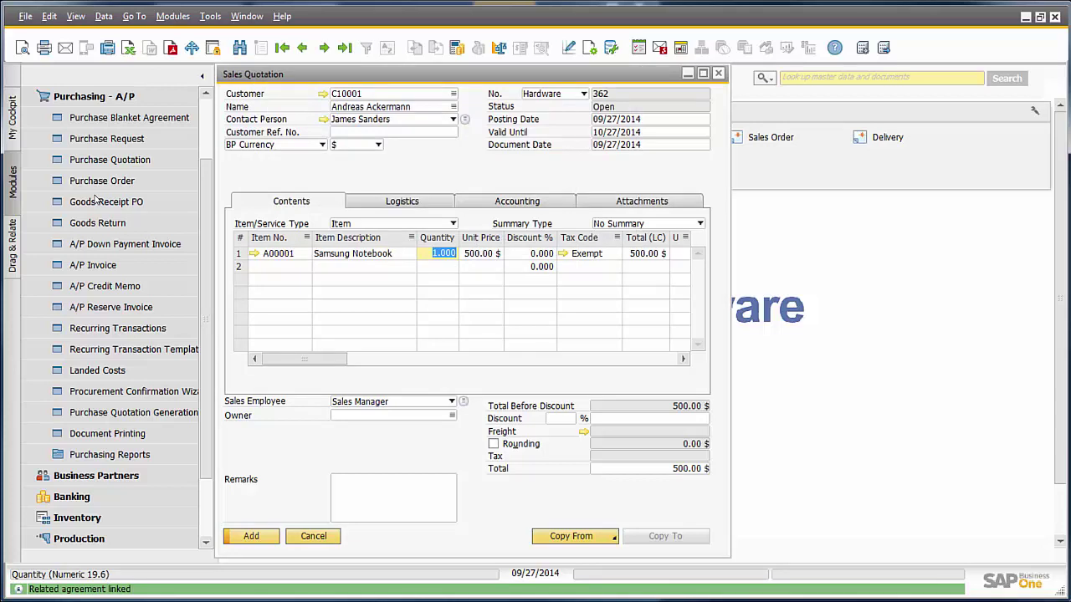
text(2)
key(Tab)
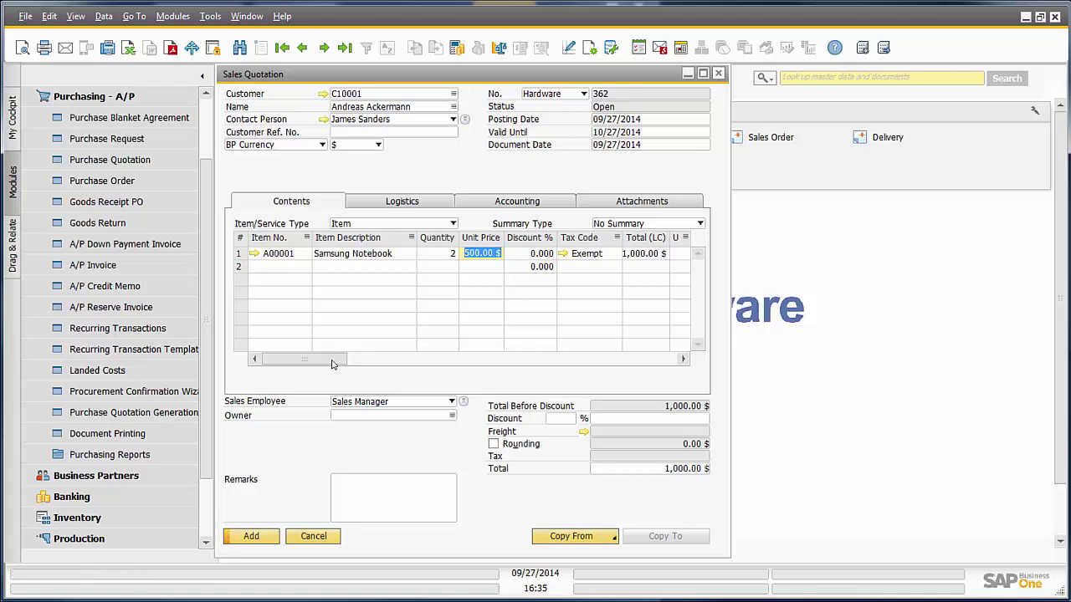
- Set a 10% discount on the Samsung Notebook line of the quotation
drag(334, 360, 365, 377)
key(Tab)
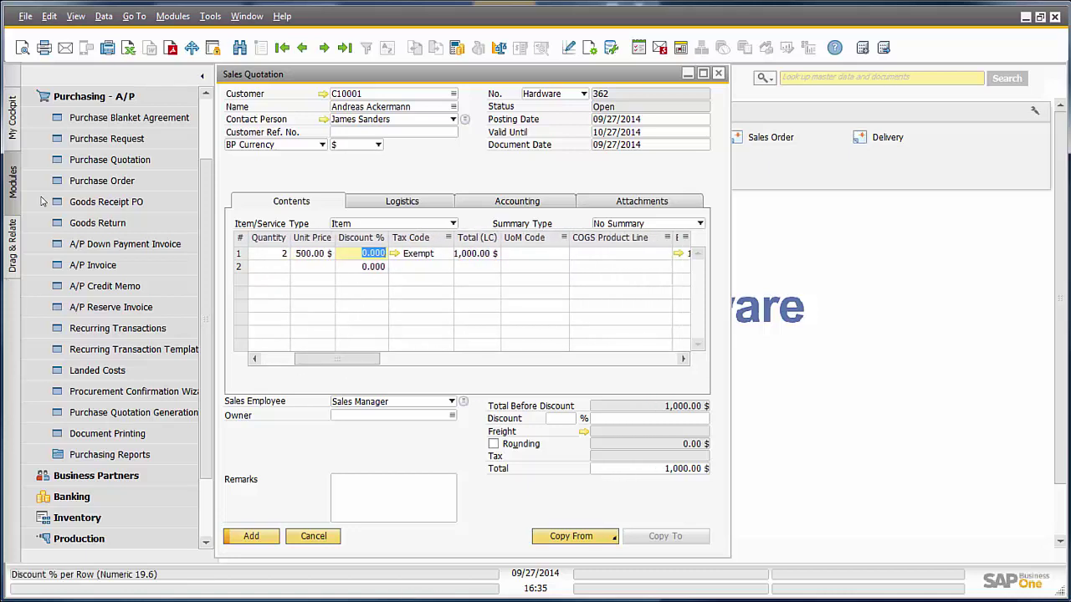
text(10)
key(Tab)
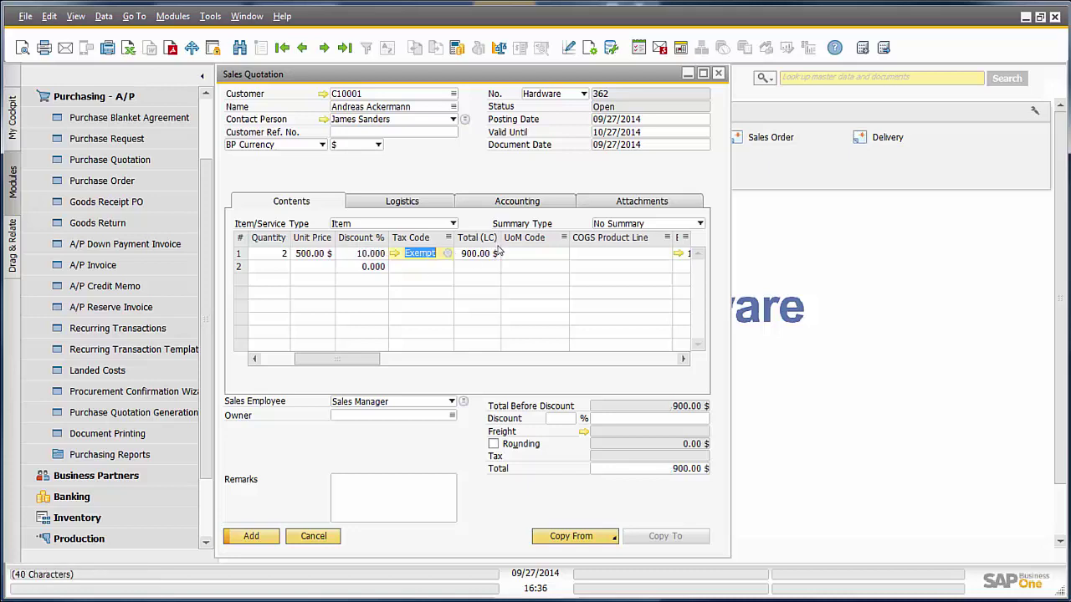
drag(327, 359, 280, 391)
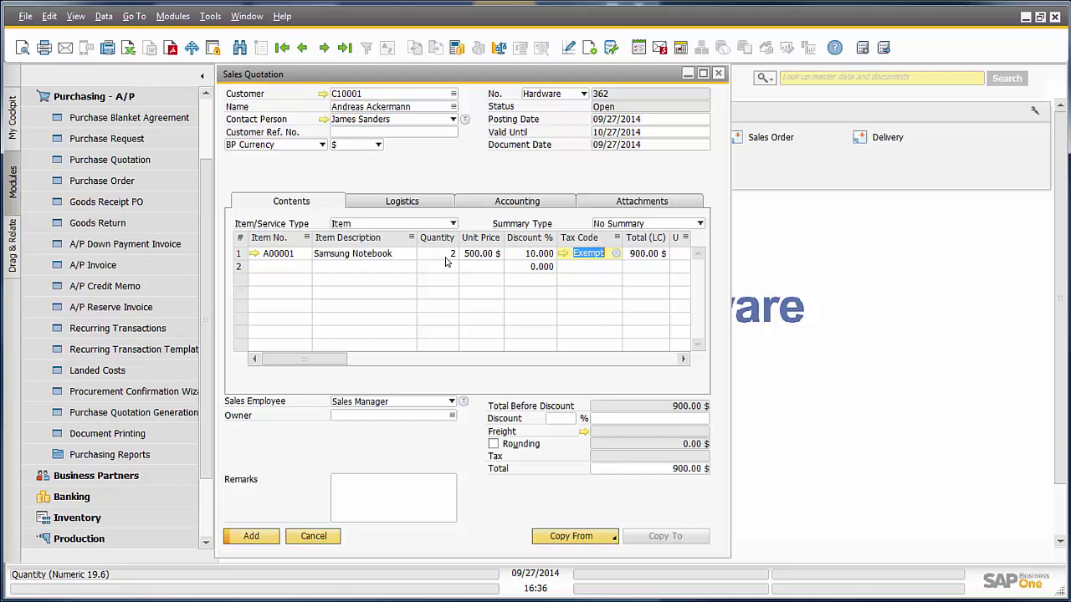
- Check which documents the sales quotation can be copied from, comparing them with the Sales - A/R document list
drag(451, 77, 445, 77)
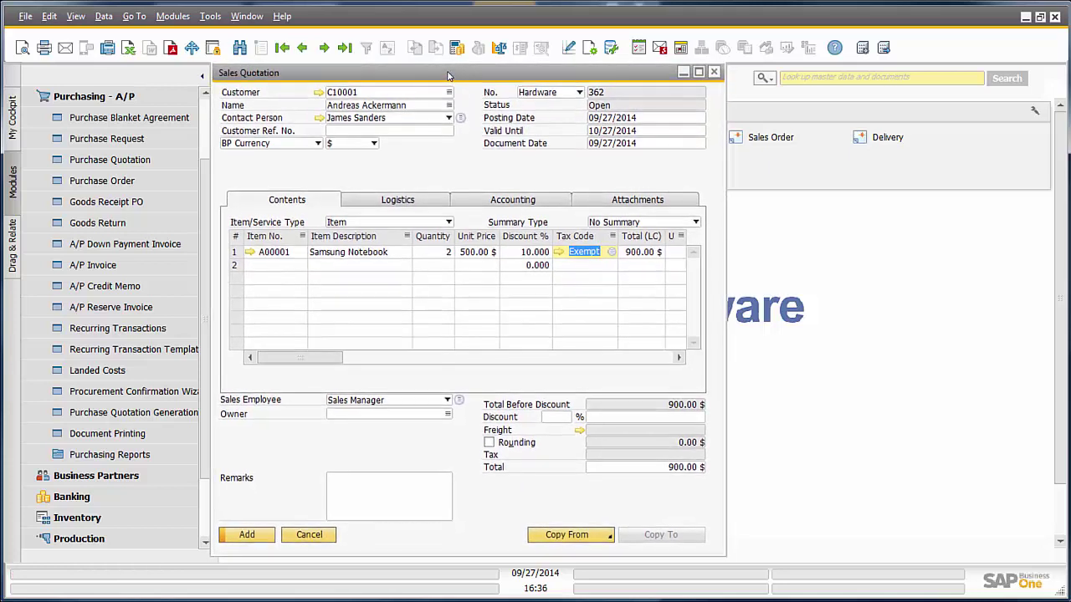
click(610, 540)
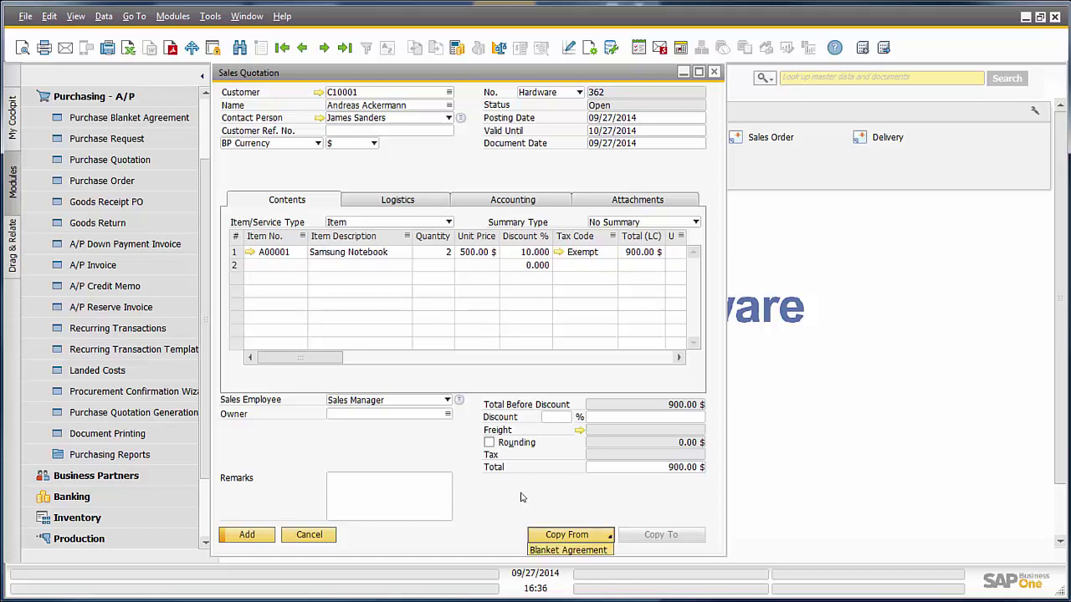
click(88, 101)
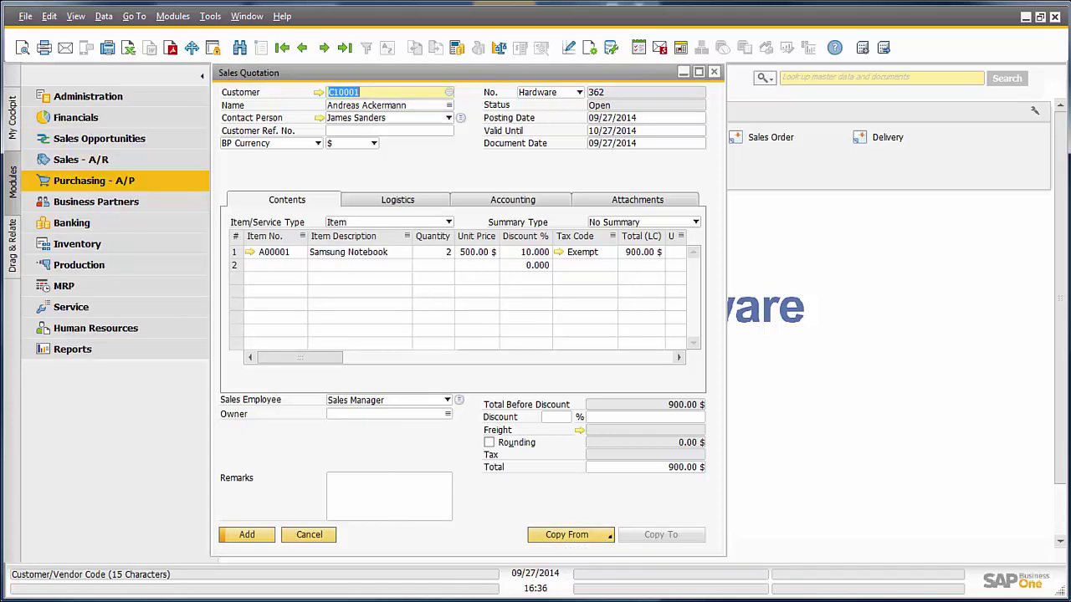
click(86, 160)
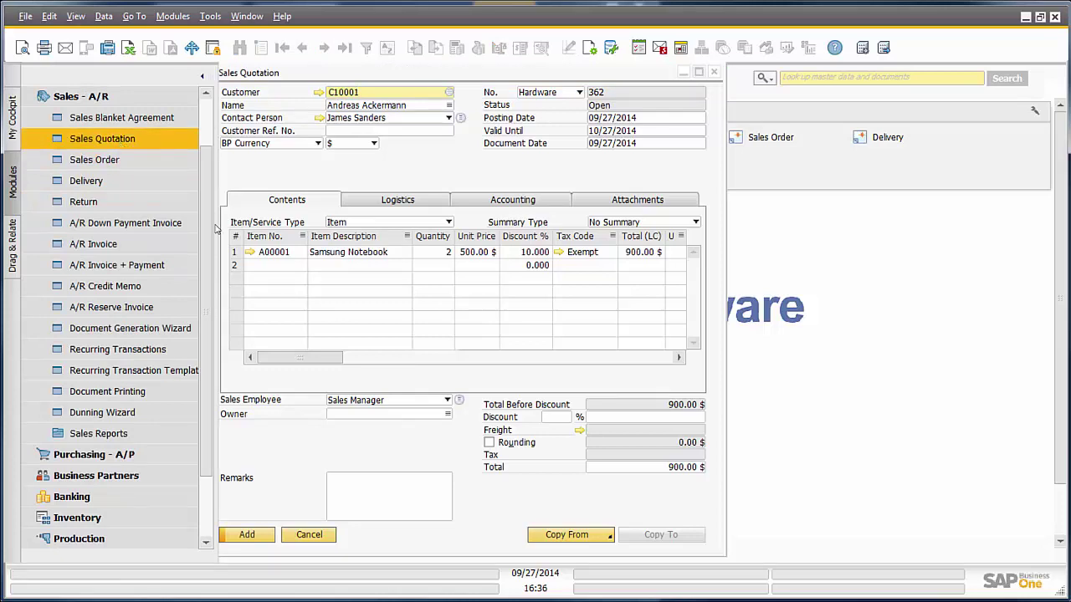
click(610, 538)
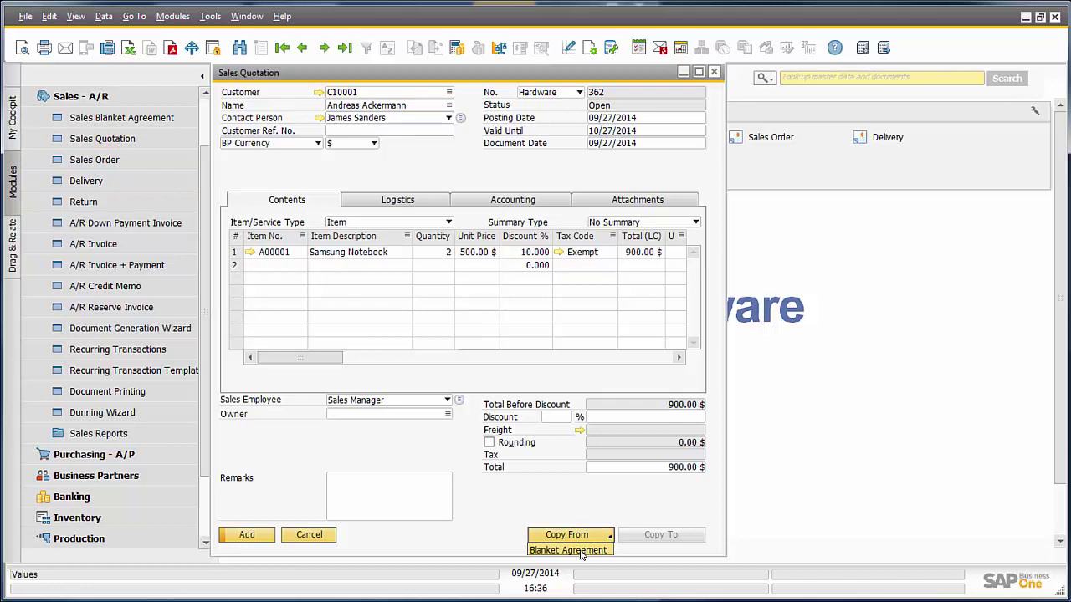
- Review the last saved sales quotation in a second window, and recheck which documents the unsaved quotation can be copied from
click(103, 140)
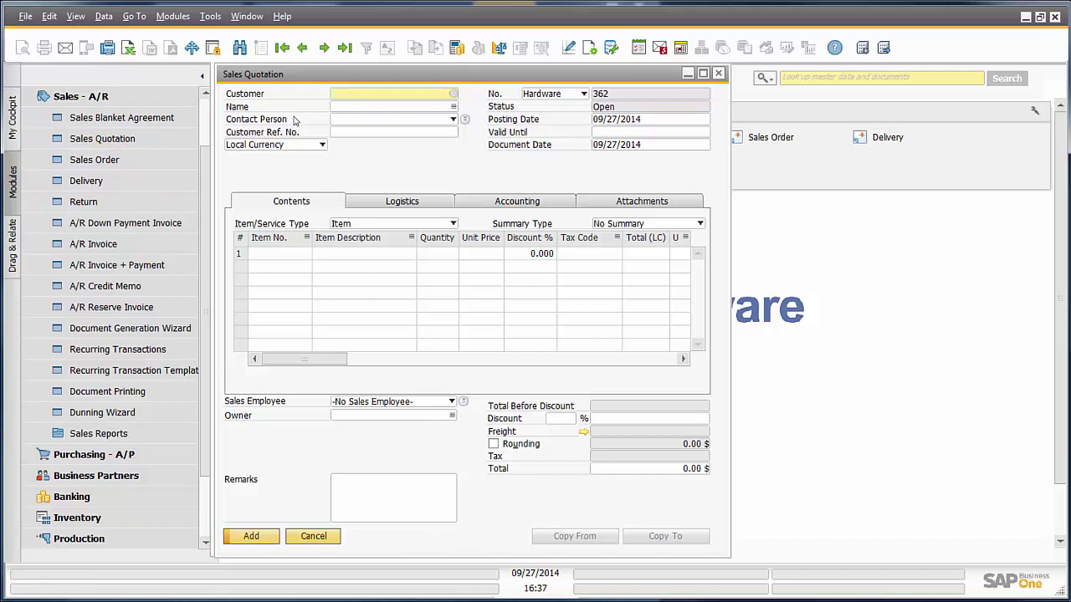
click(345, 47)
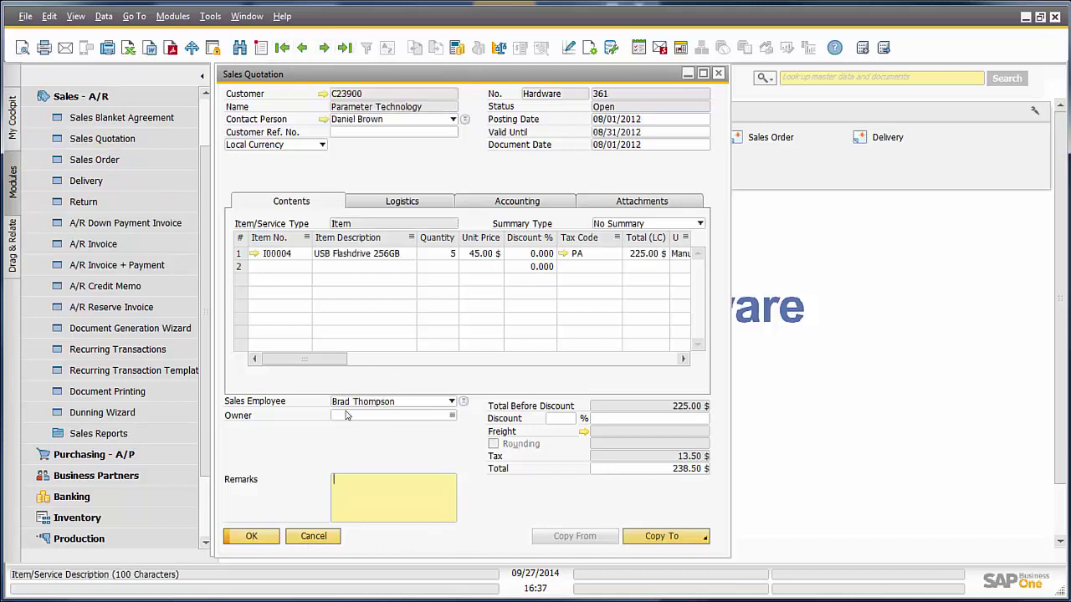
click(312, 536)
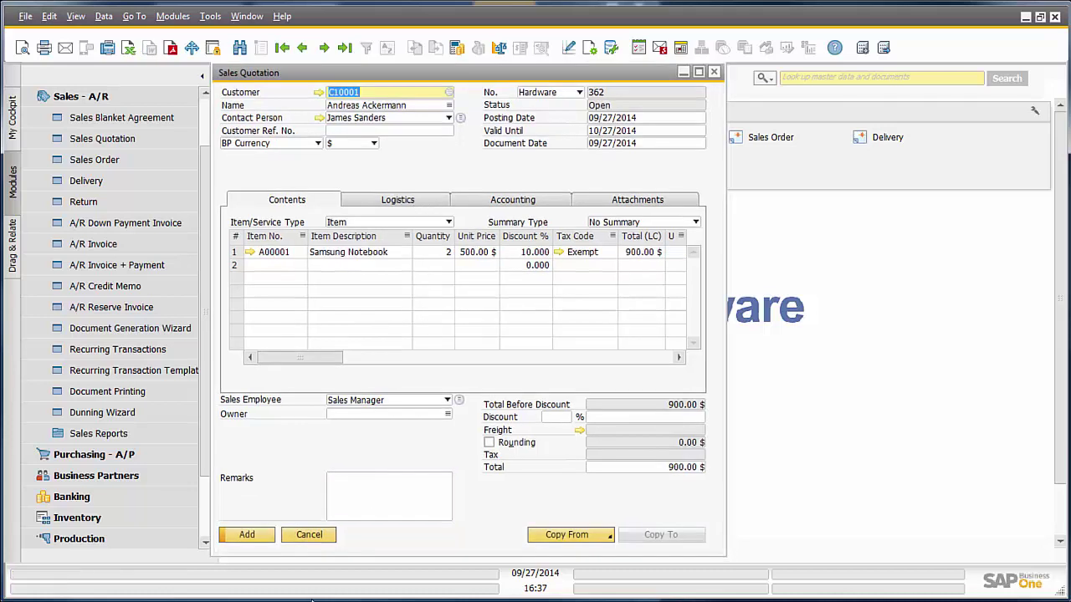
click(609, 536)
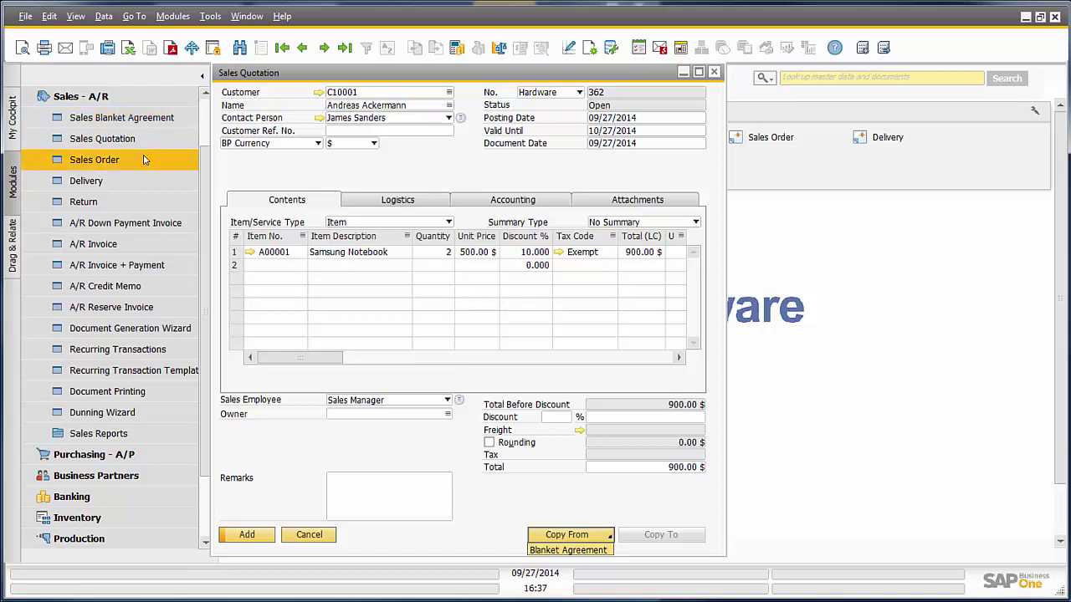
click(789, 457)
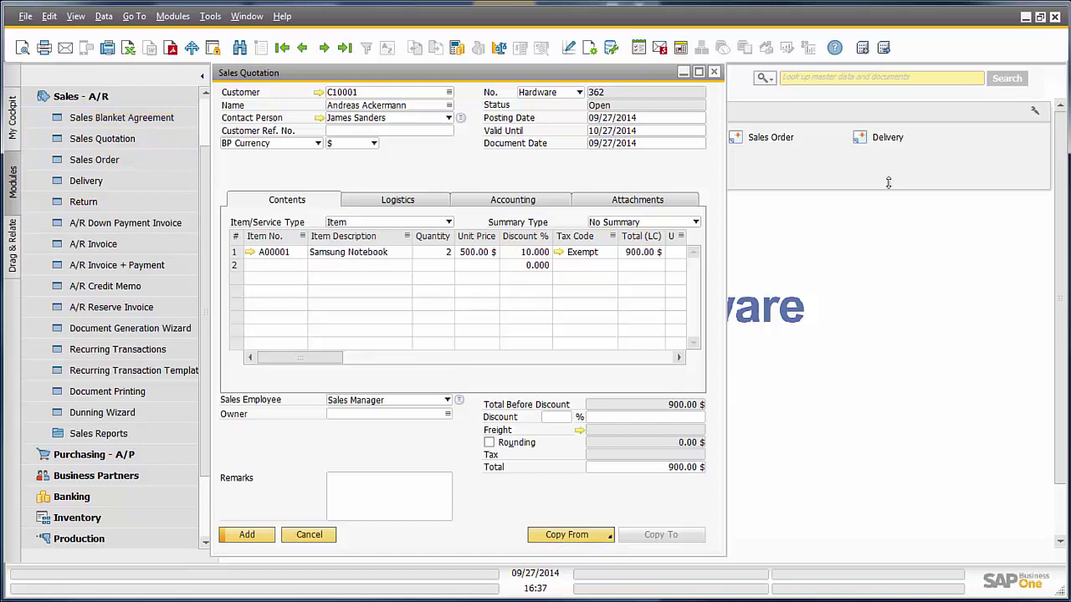
- Check which documents a new A/R invoice for the first listed customer can be copied from, and close the invoice
drag(635, 77, 821, 224)
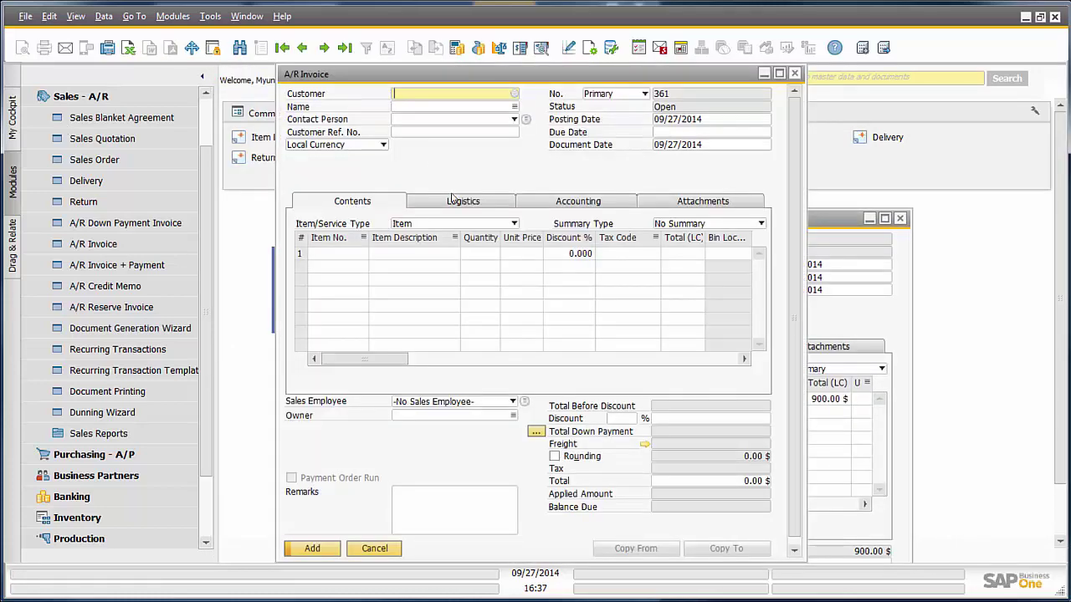
key(Tab)
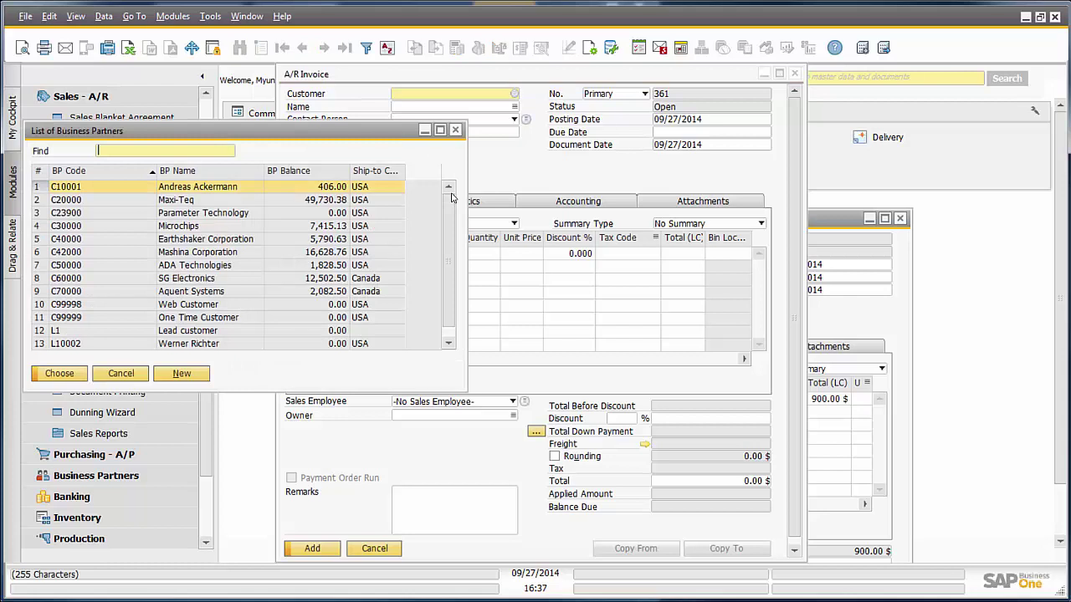
click(60, 374)
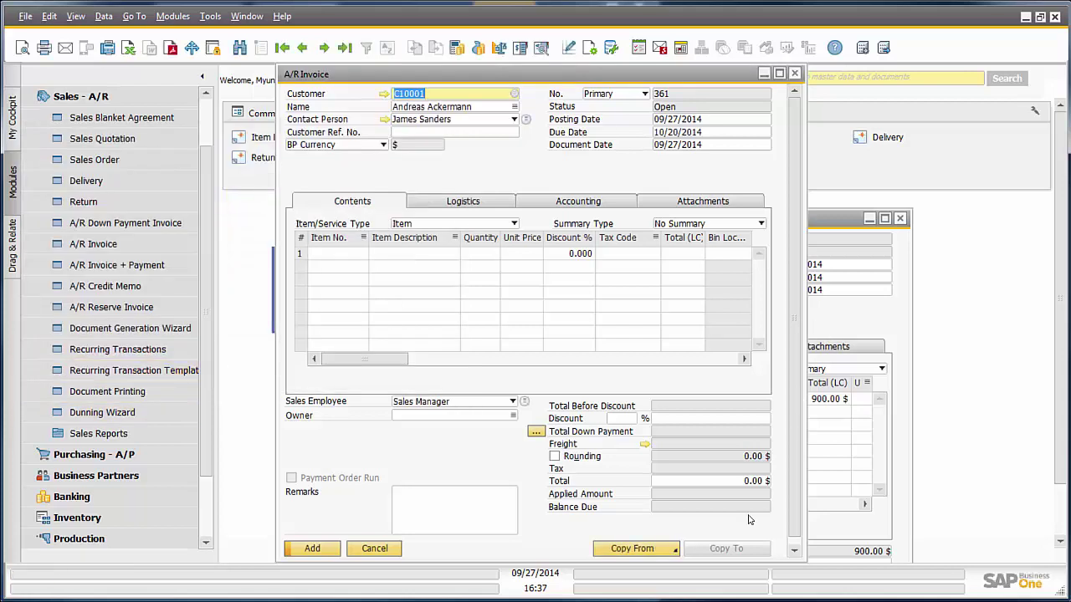
click(678, 554)
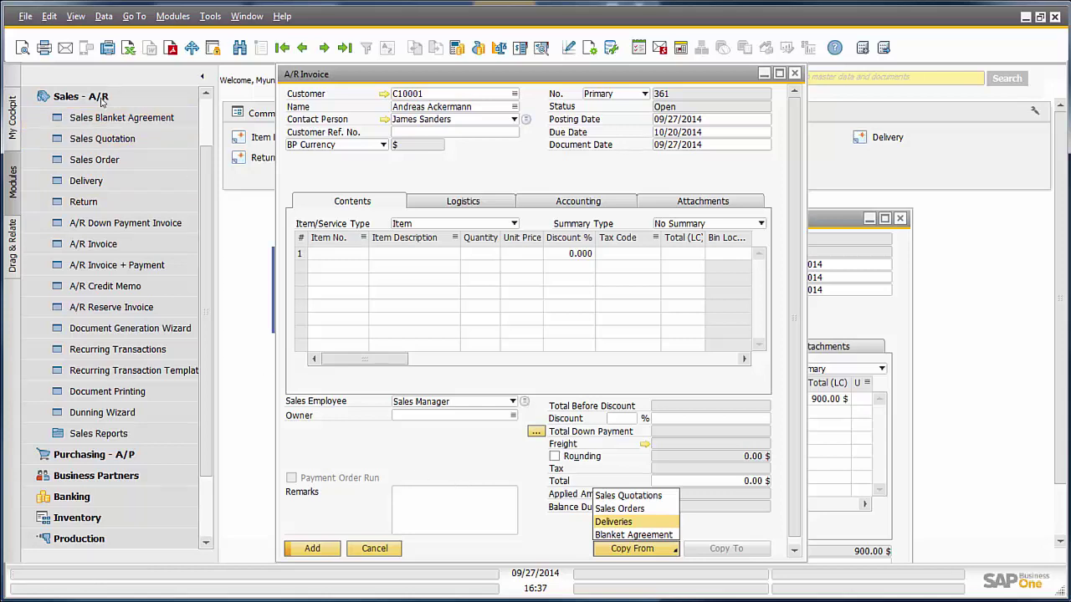
click(385, 552)
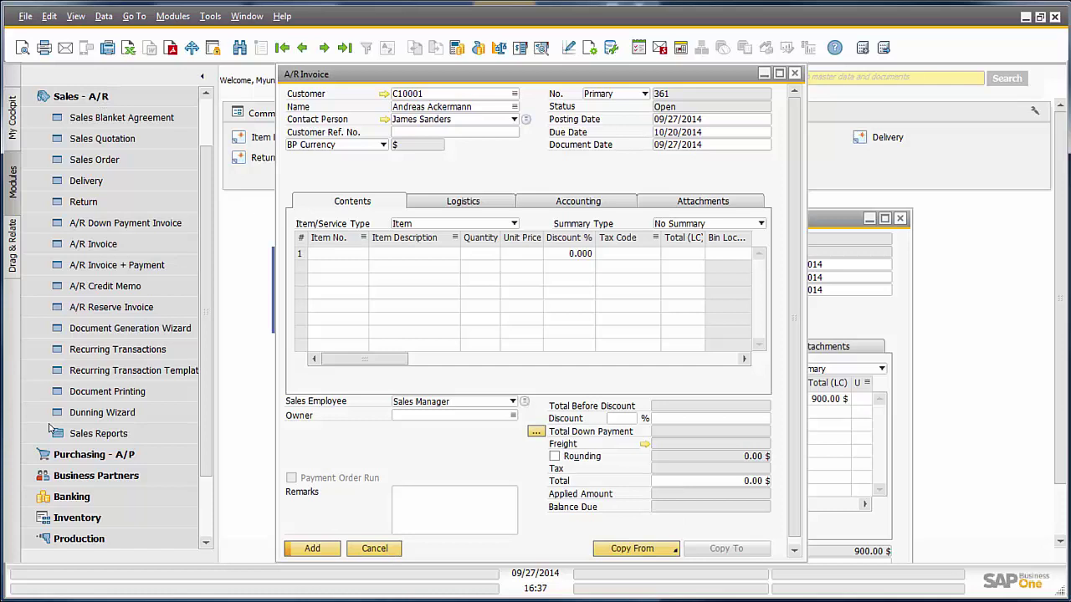
click(375, 549)
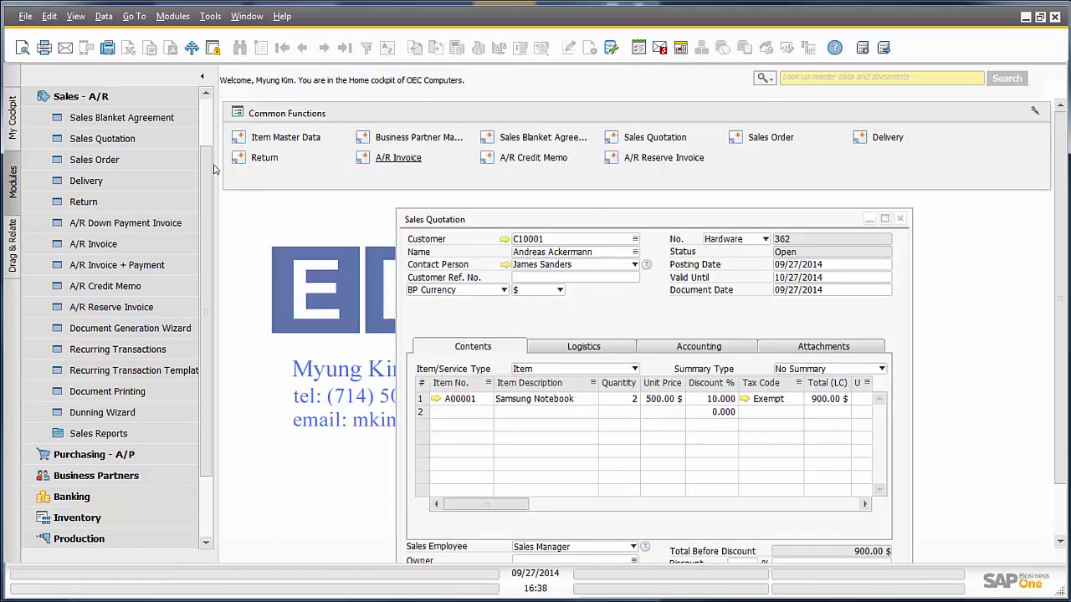
- Close the sales quotation with the Samsung Notebook line without saving it
drag(903, 213, 894, 212)
click(893, 219)
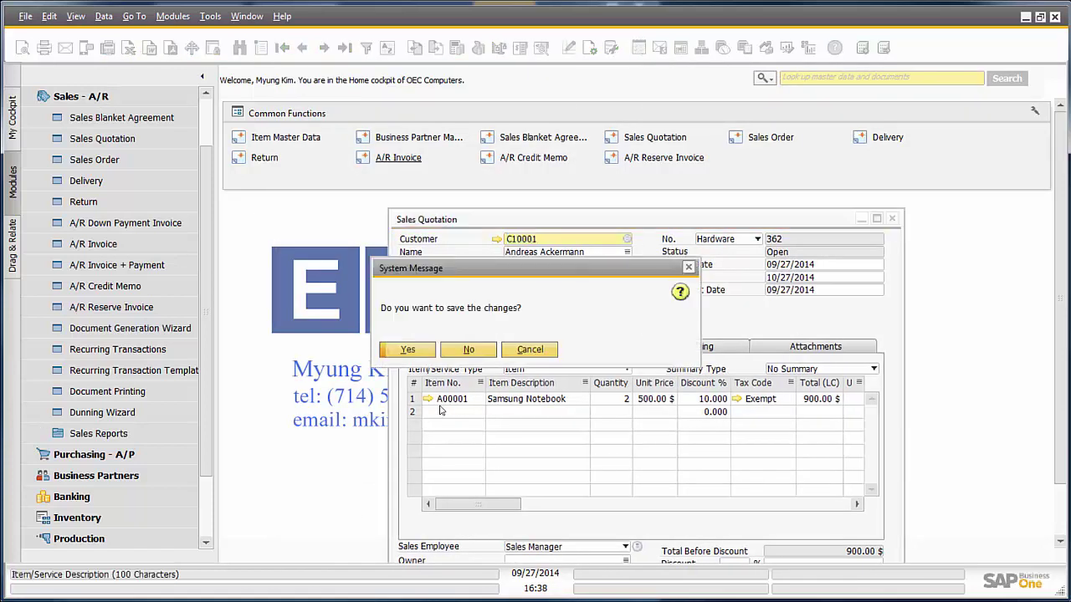
click(485, 349)
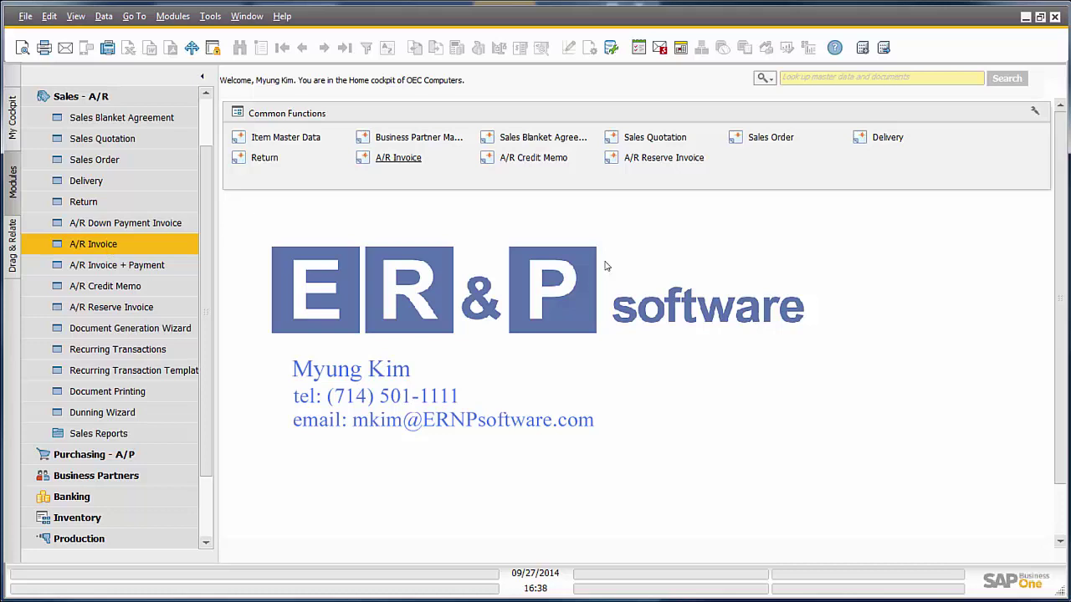
- Fill in a new A/R invoice directly with the first listed customer and item A00001 (Samsung Notebook), and close it unsaved
click(409, 158)
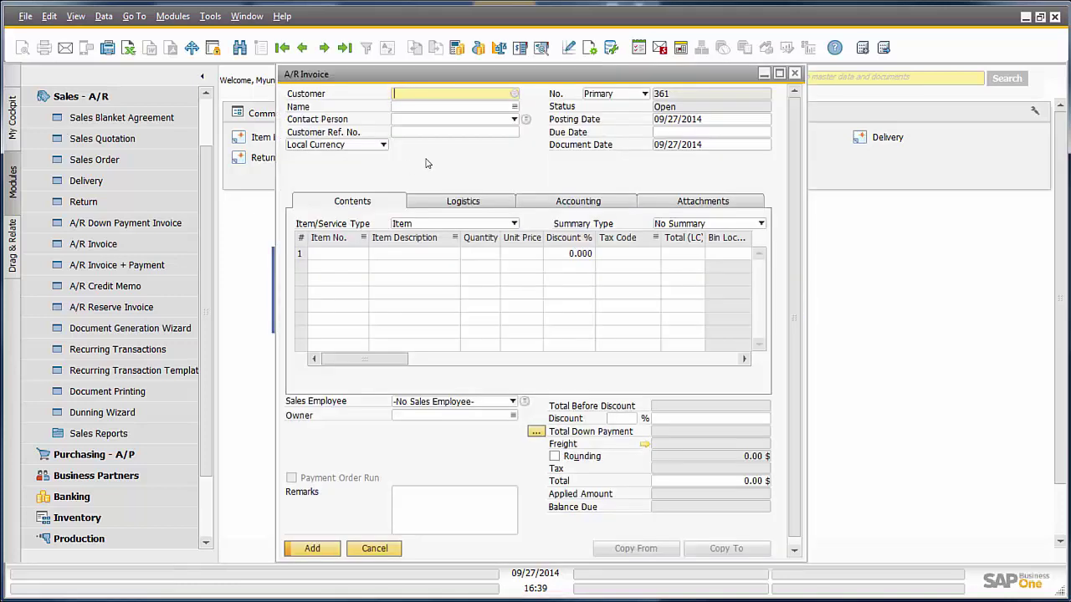
key(Tab)
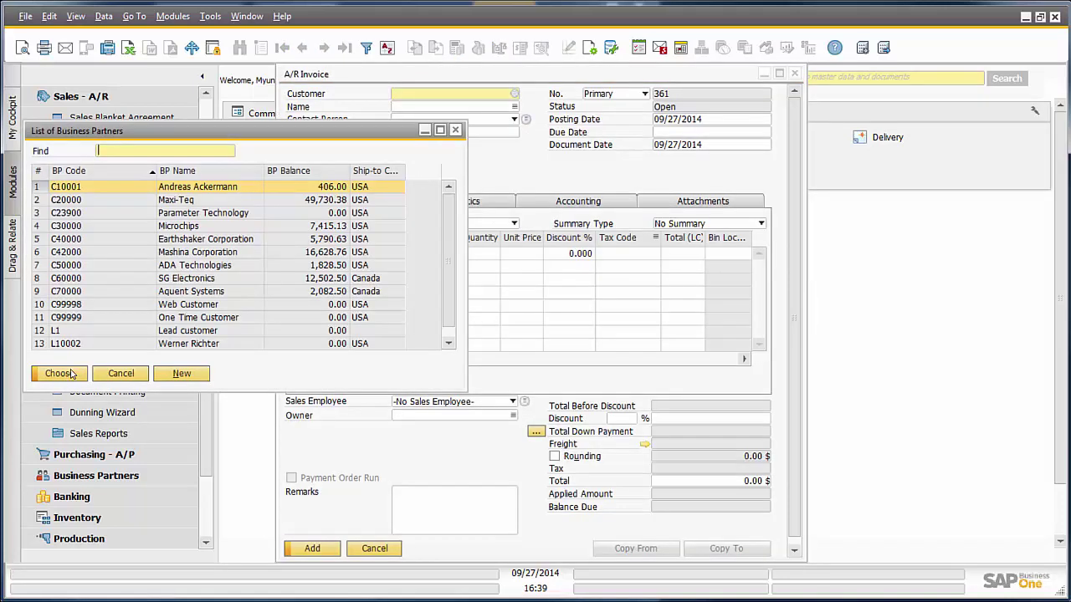
click(66, 373)
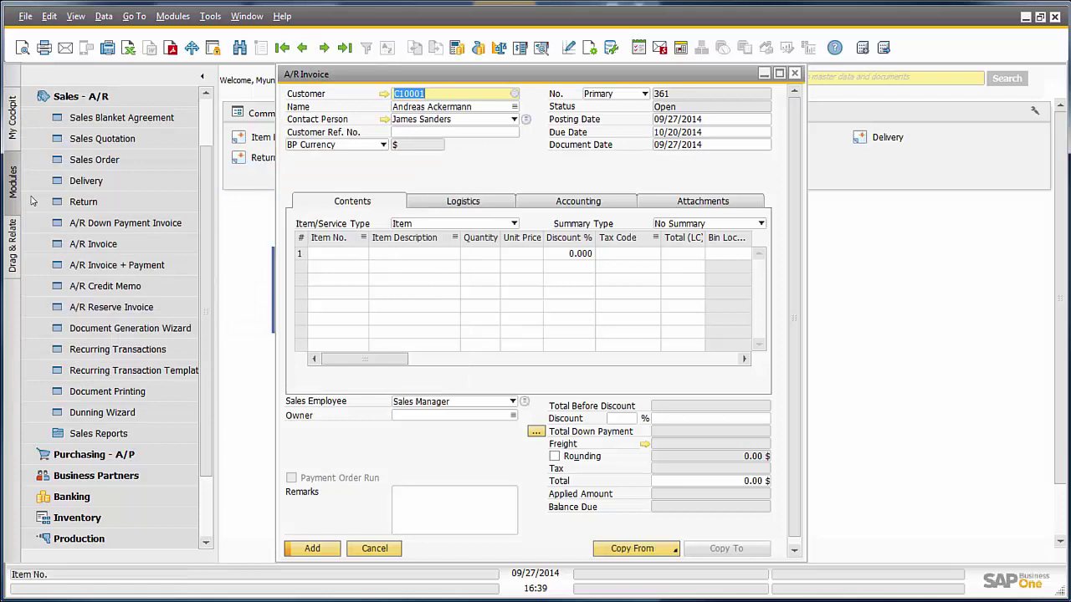
key(Tab)
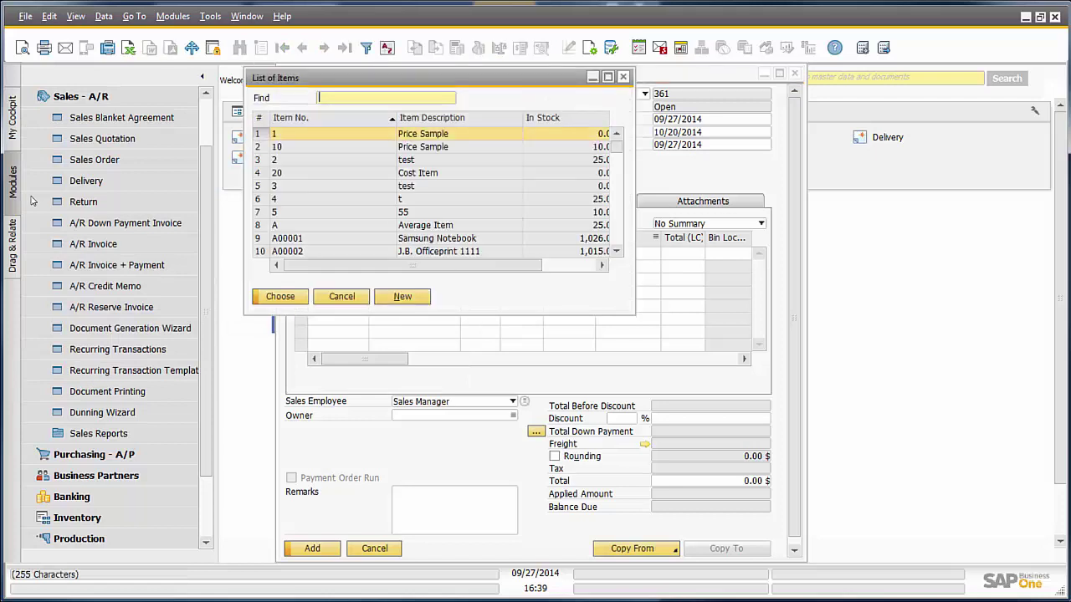
click(323, 239)
click(280, 296)
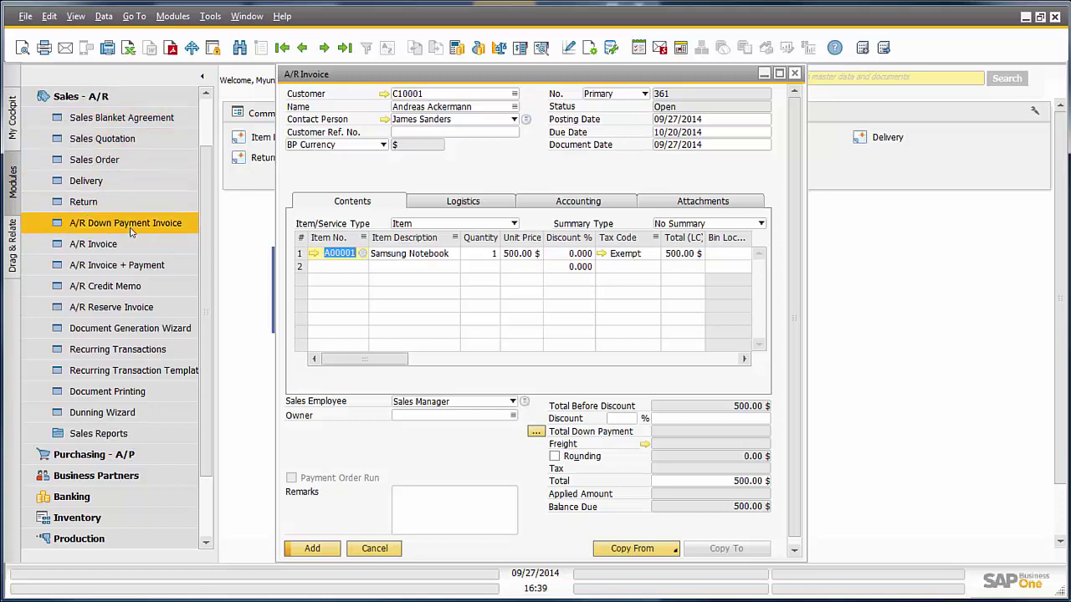
click(378, 552)
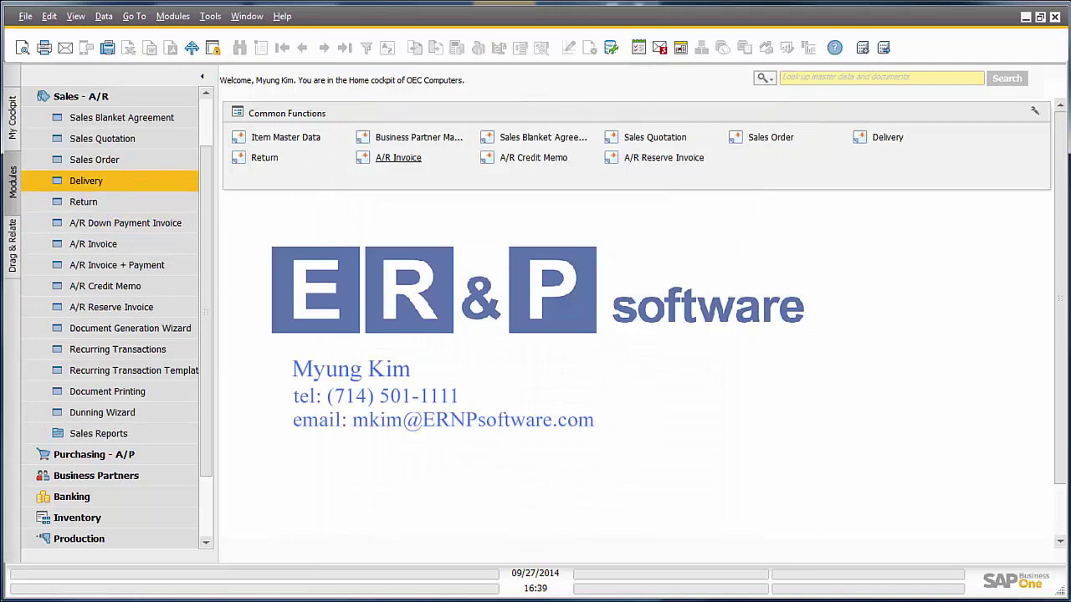
- Fill in a new delivery with the first listed customer and item A00001 (Samsung Notebook)
click(86, 180)
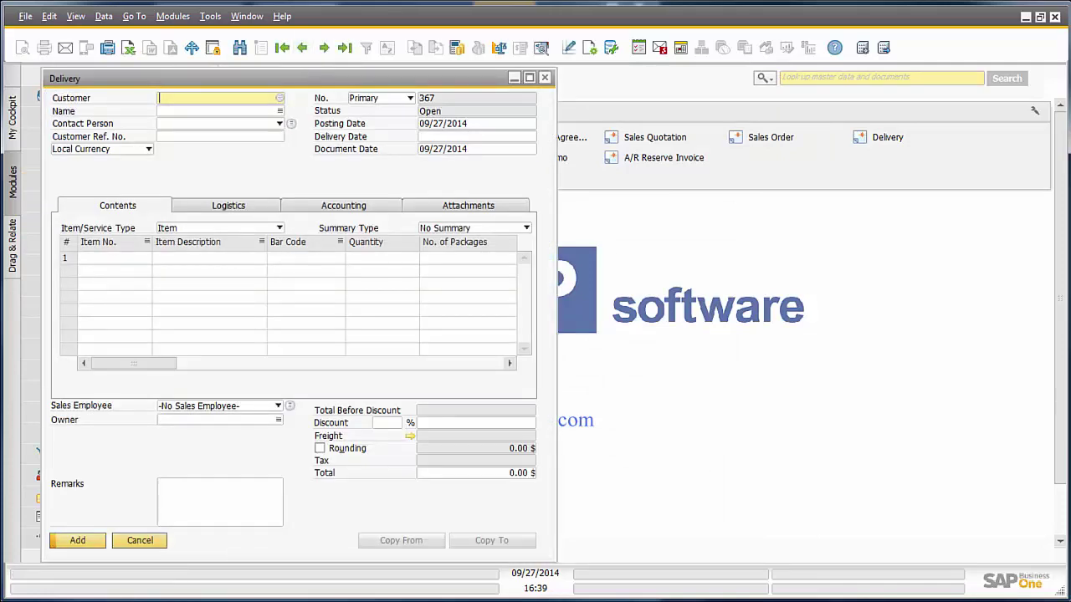
drag(302, 78, 484, 64)
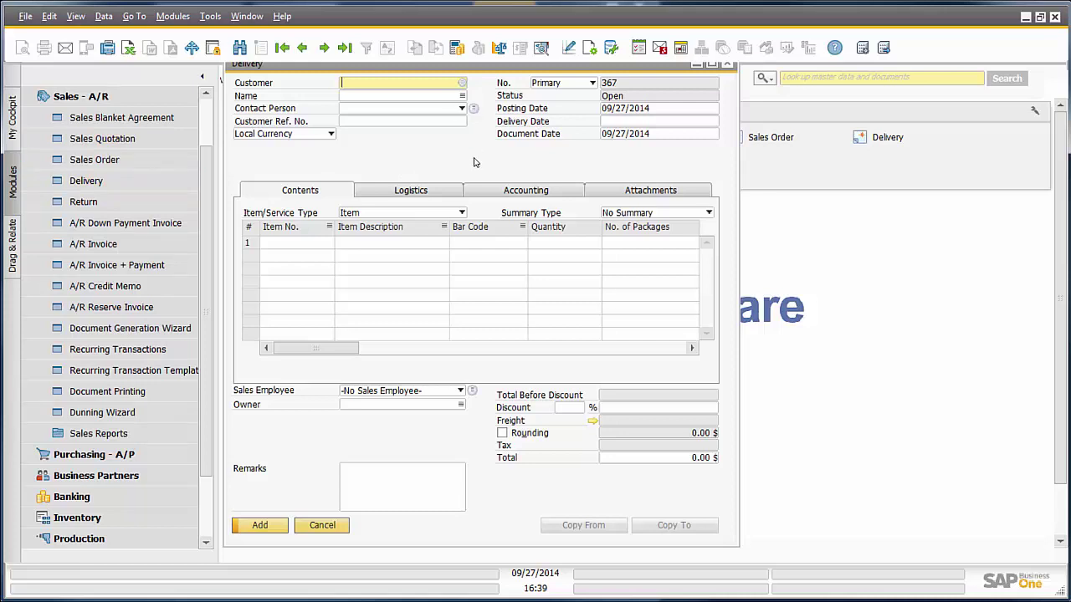
key(Tab)
click(54, 375)
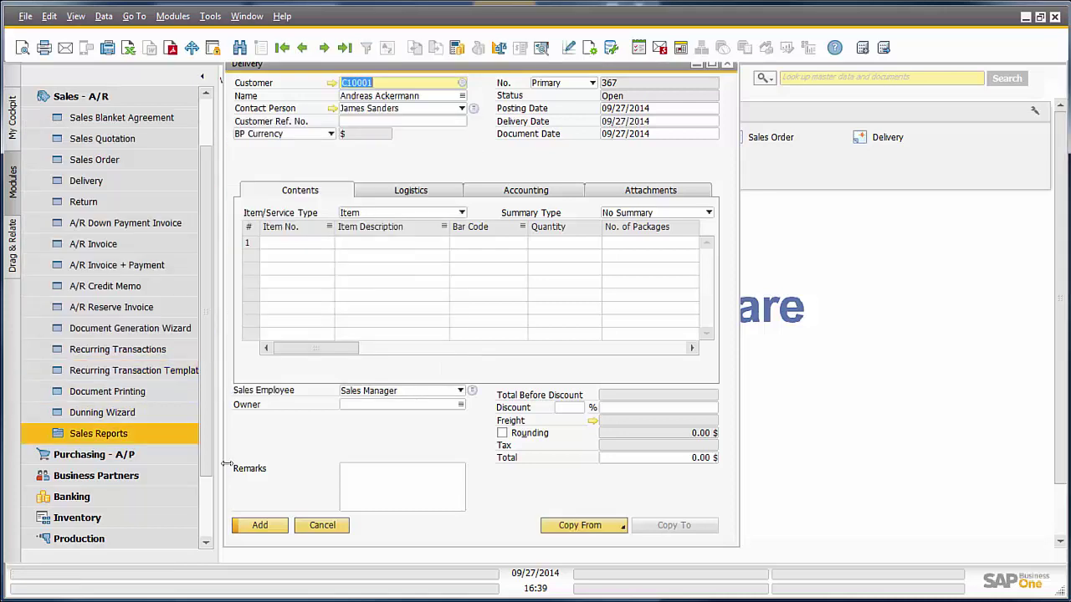
click(305, 245)
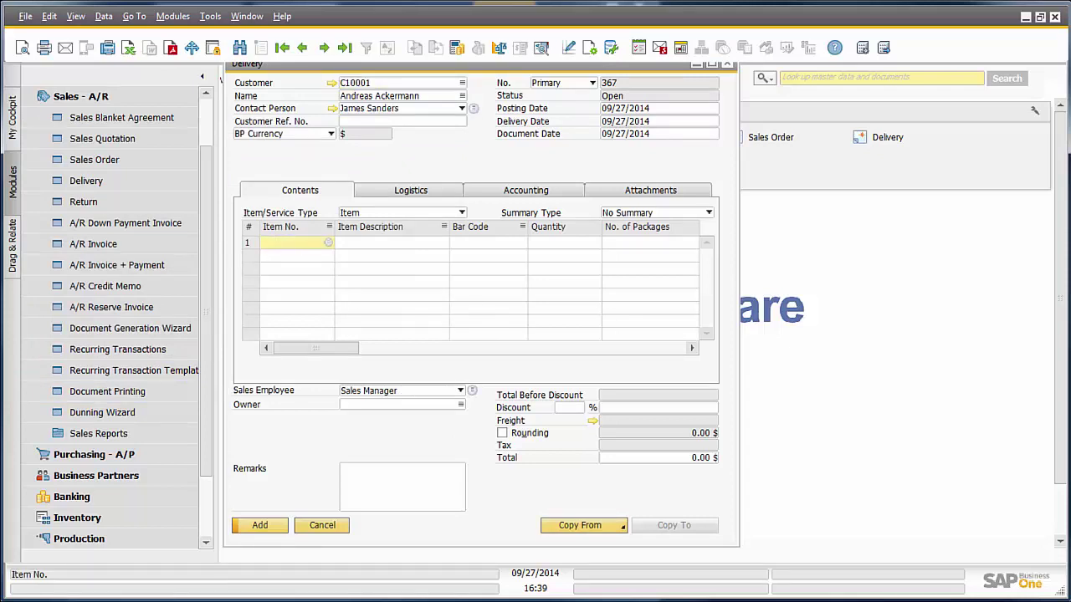
key(Tab)
double_click(334, 237)
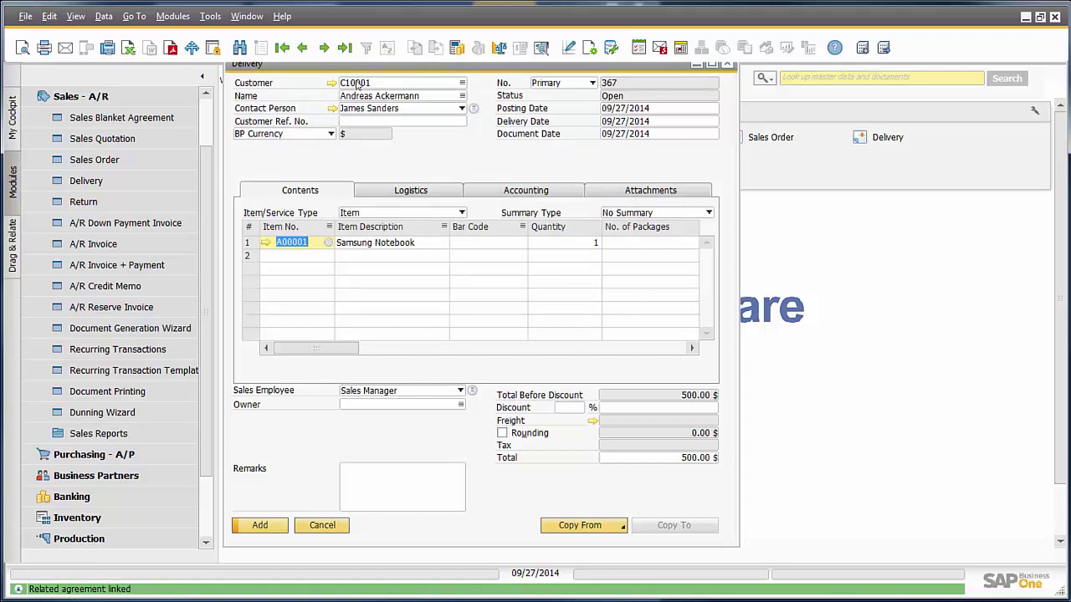
- Copy the preselected sales order into the delivery with all its data at the current exchange rate, and close the delivery unsaved
click(624, 527)
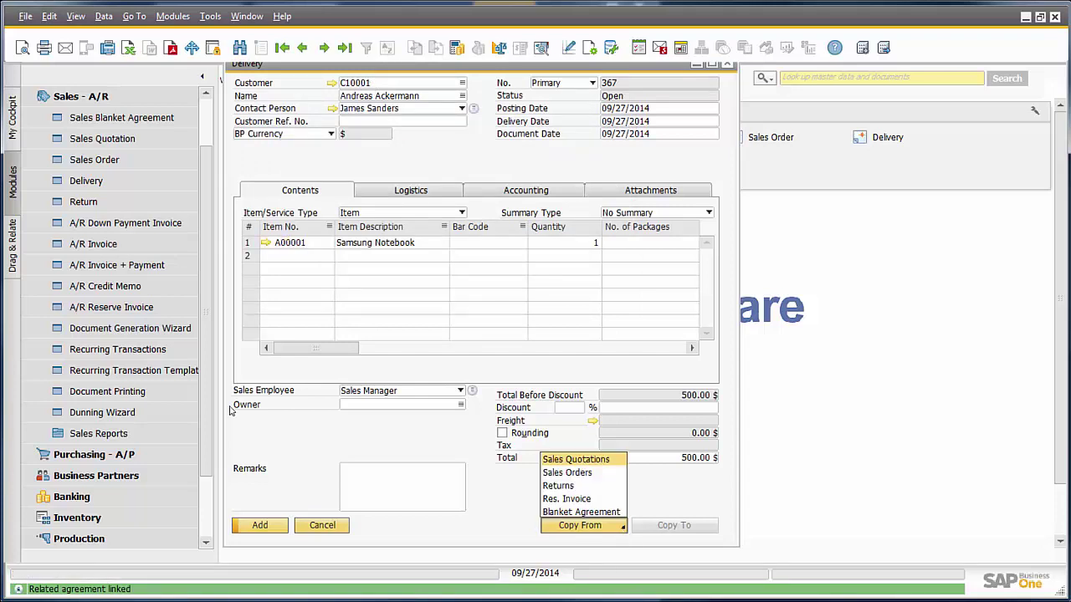
click(579, 472)
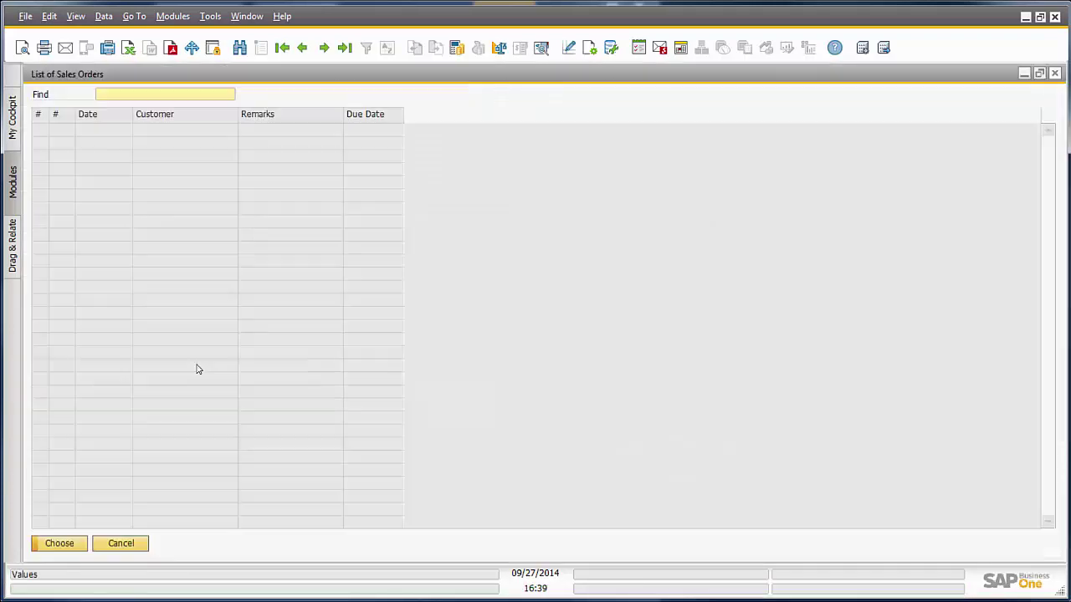
click(59, 543)
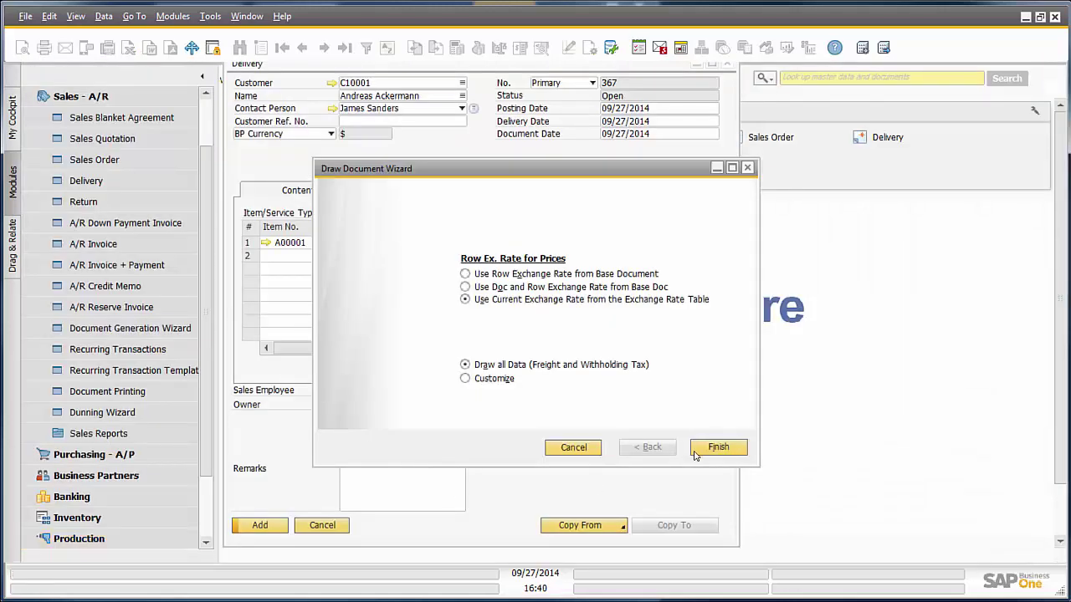
key(Return)
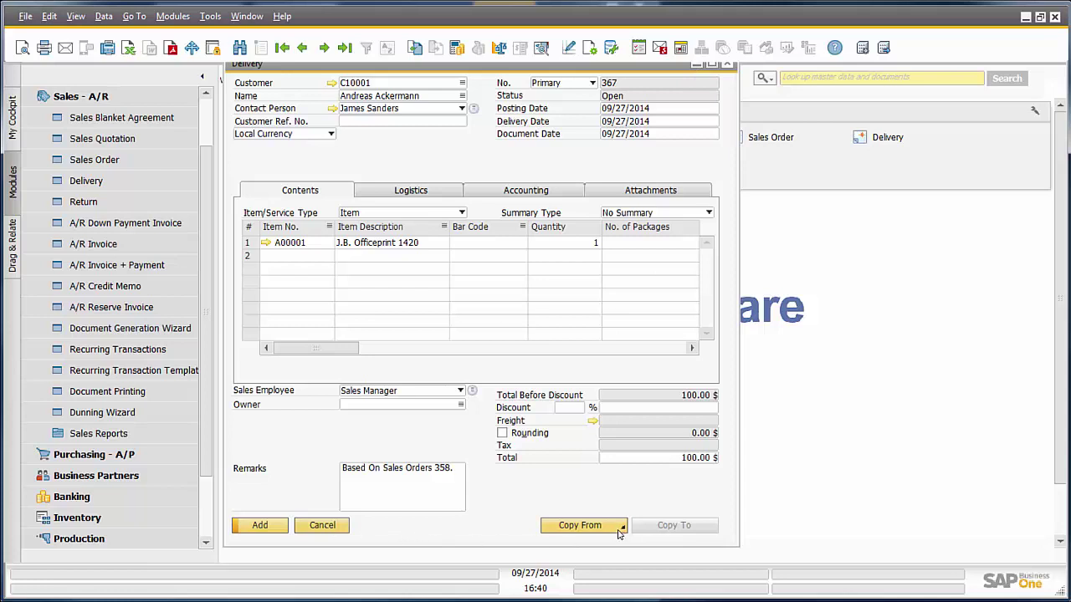
drag(542, 73, 584, 91)
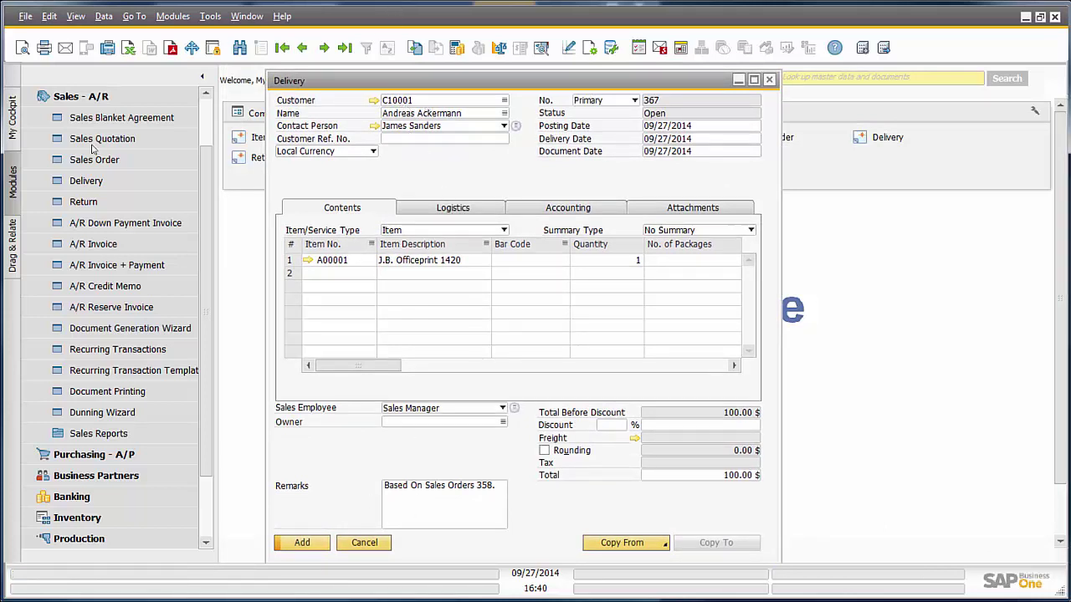
click(360, 543)
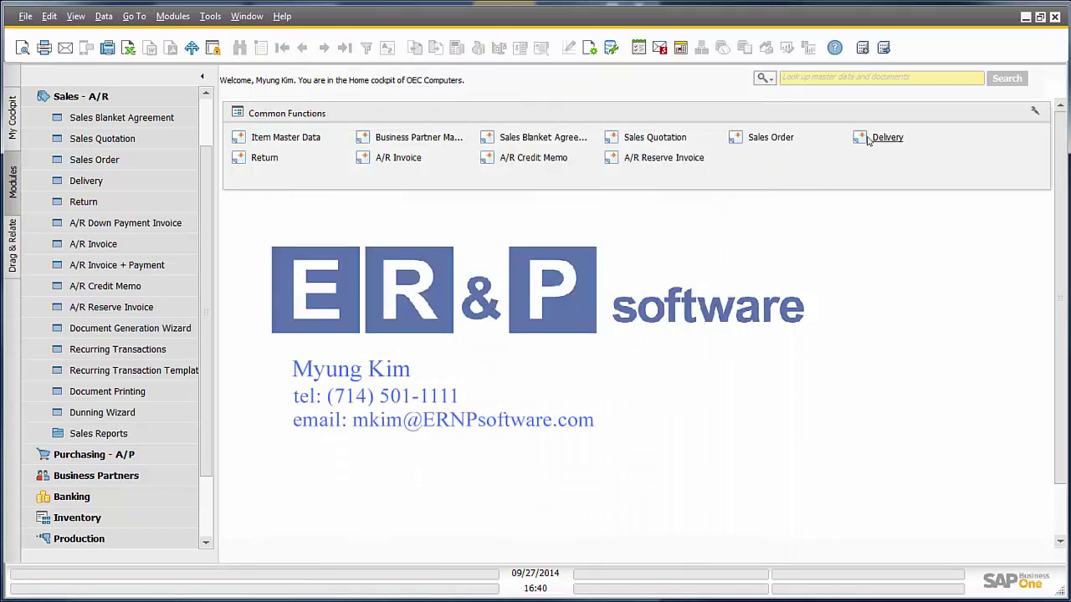
- Start a new A/R invoice for the first listed customer
click(399, 158)
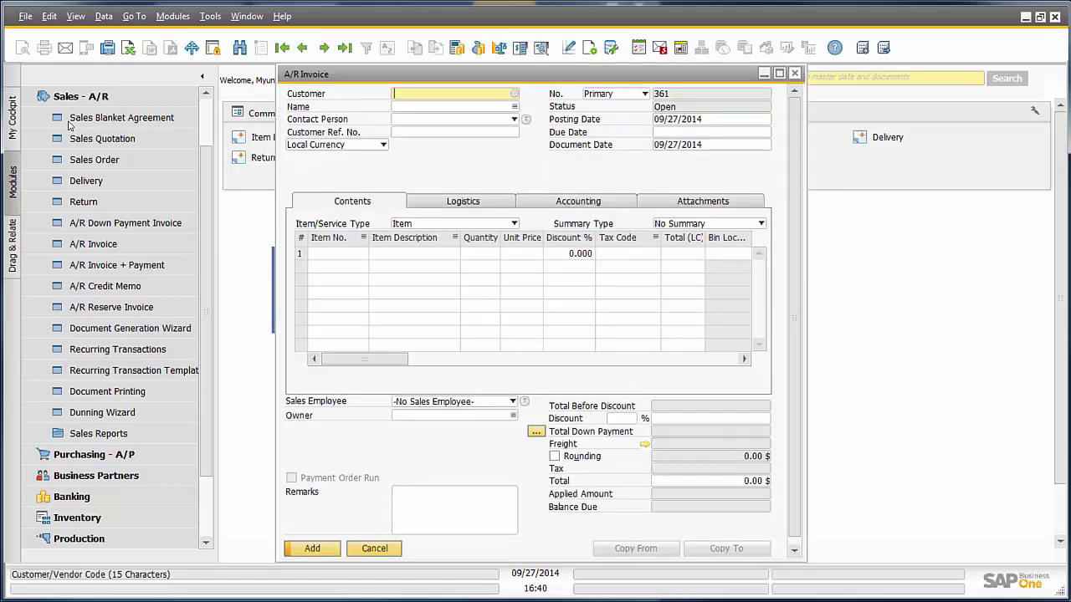
key(Tab)
click(73, 375)
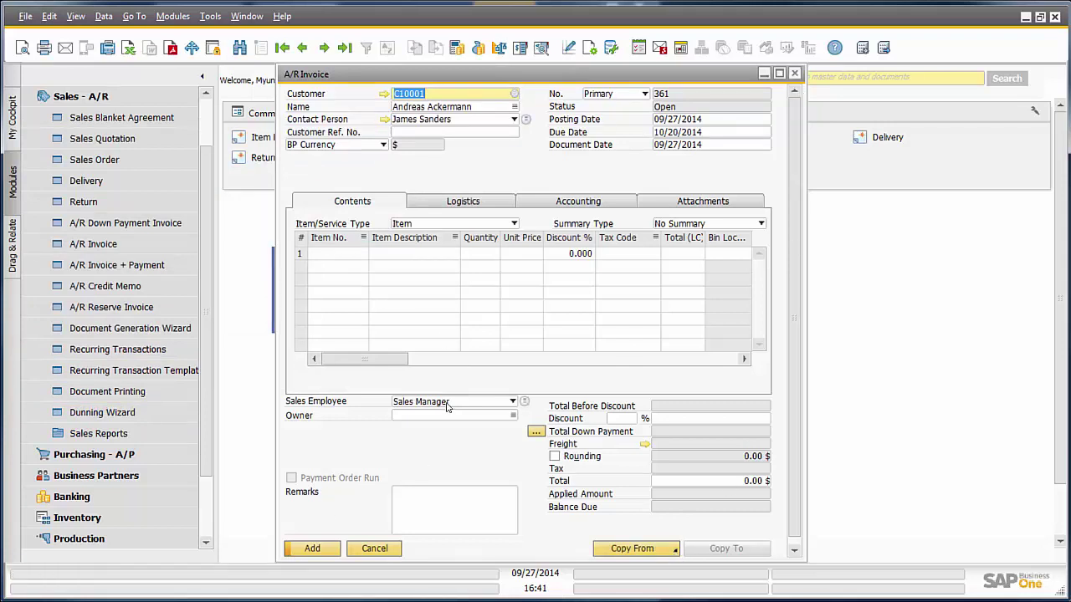
- Discard the unsaved A/R invoice to view a previously saved invoice, and close the window
click(345, 47)
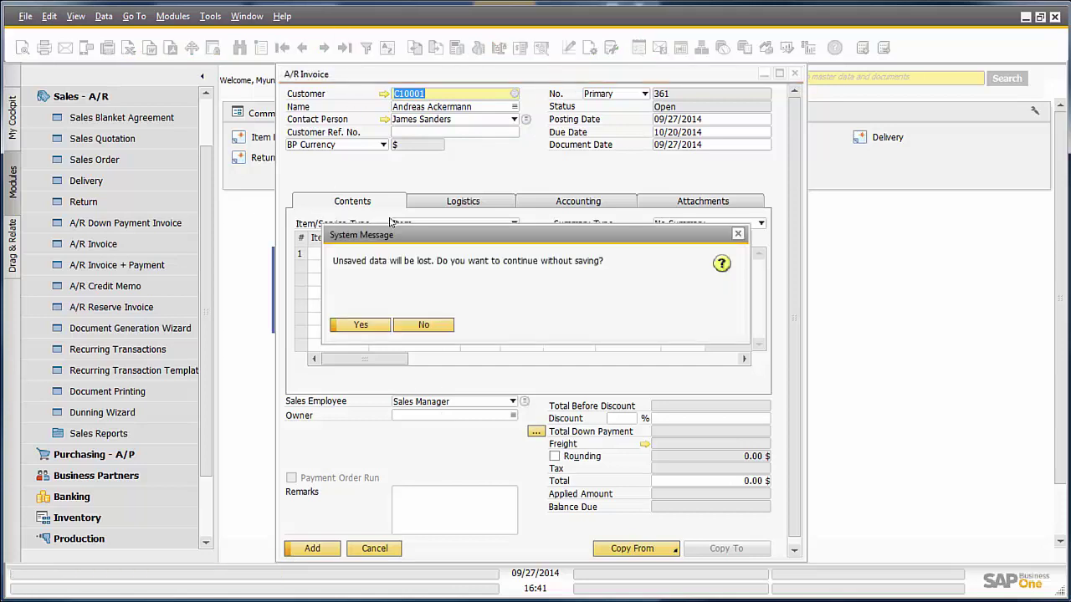
click(360, 326)
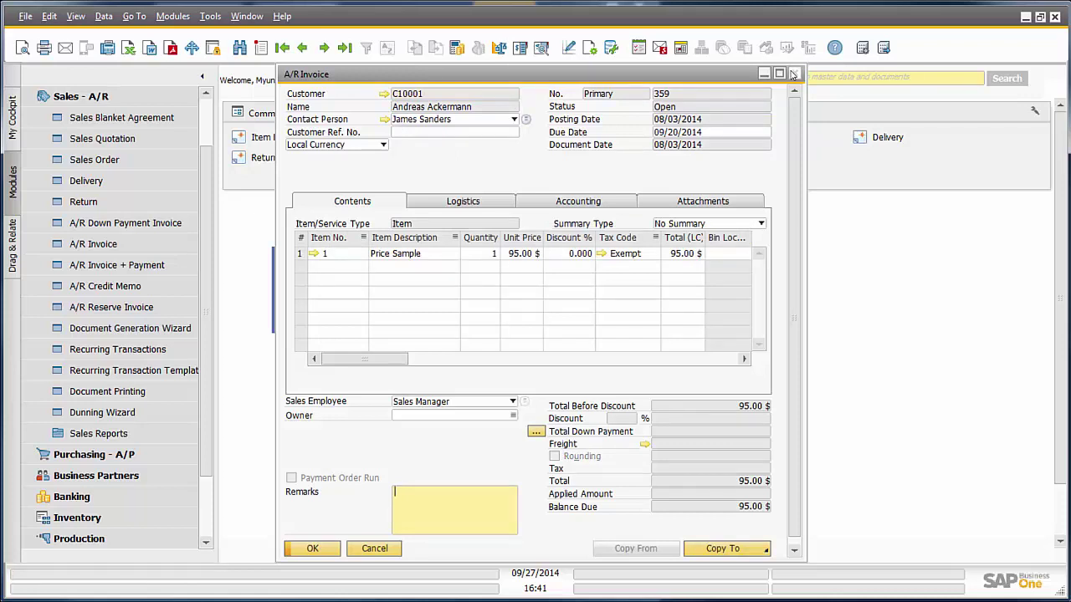
click(794, 75)
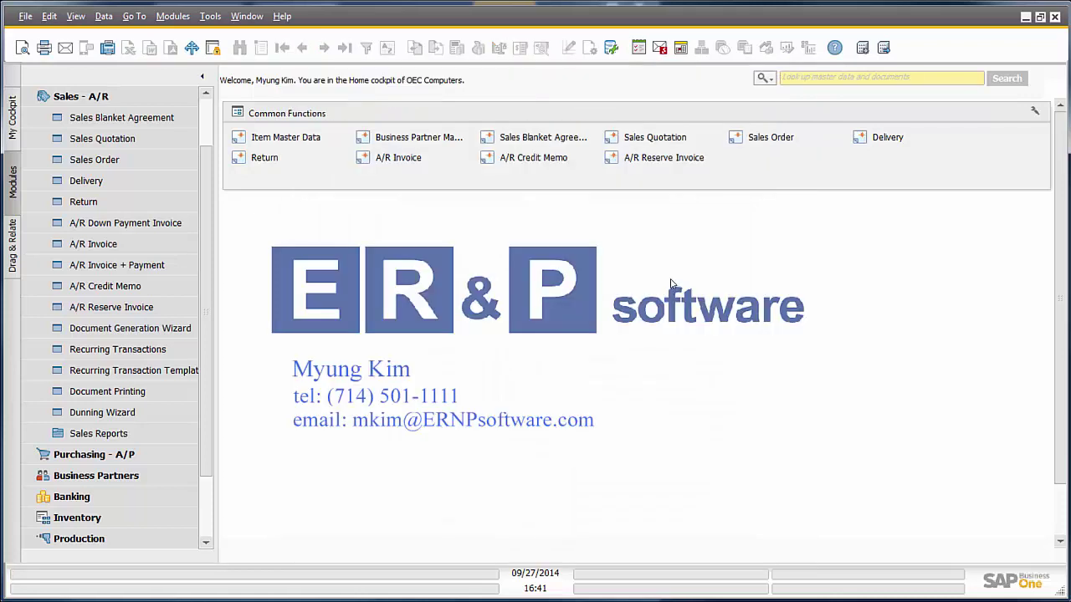
- Open the most recent sales order and keep its window clear of the module list
click(768, 138)
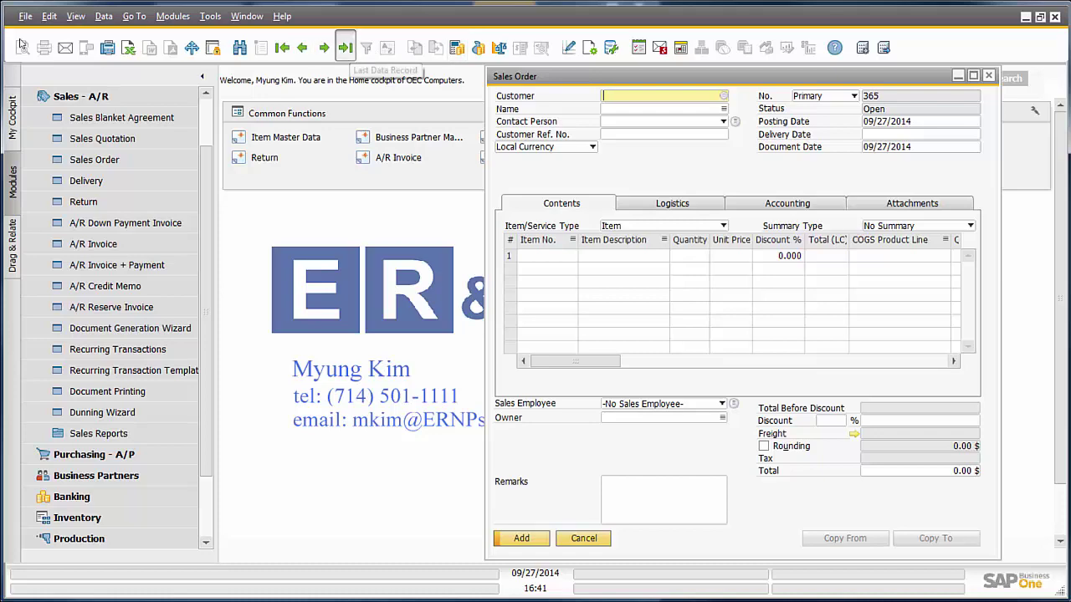
click(344, 48)
drag(717, 79, 554, 95)
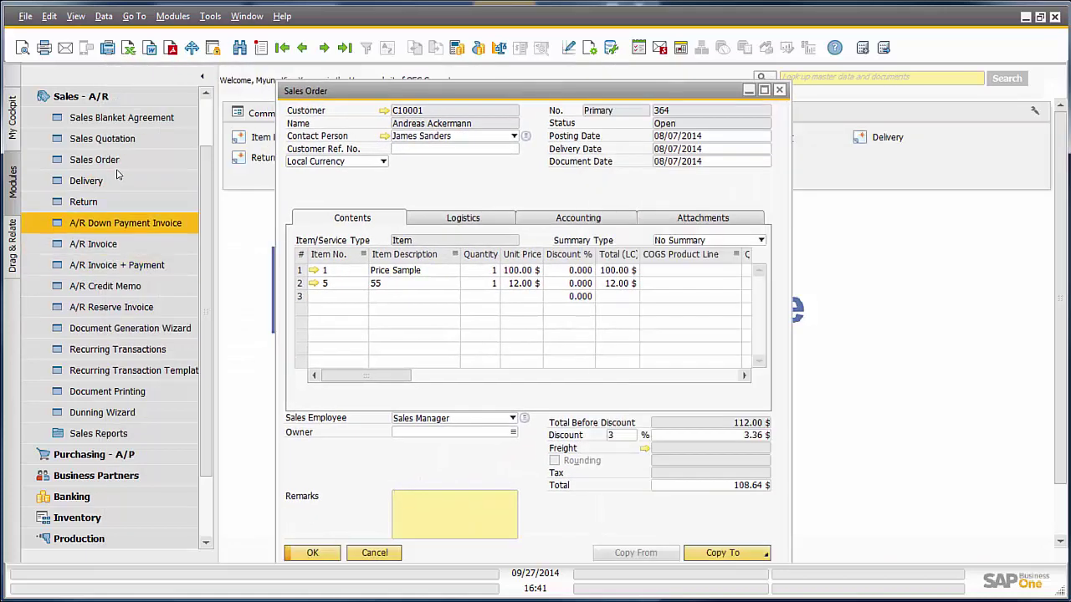
click(106, 163)
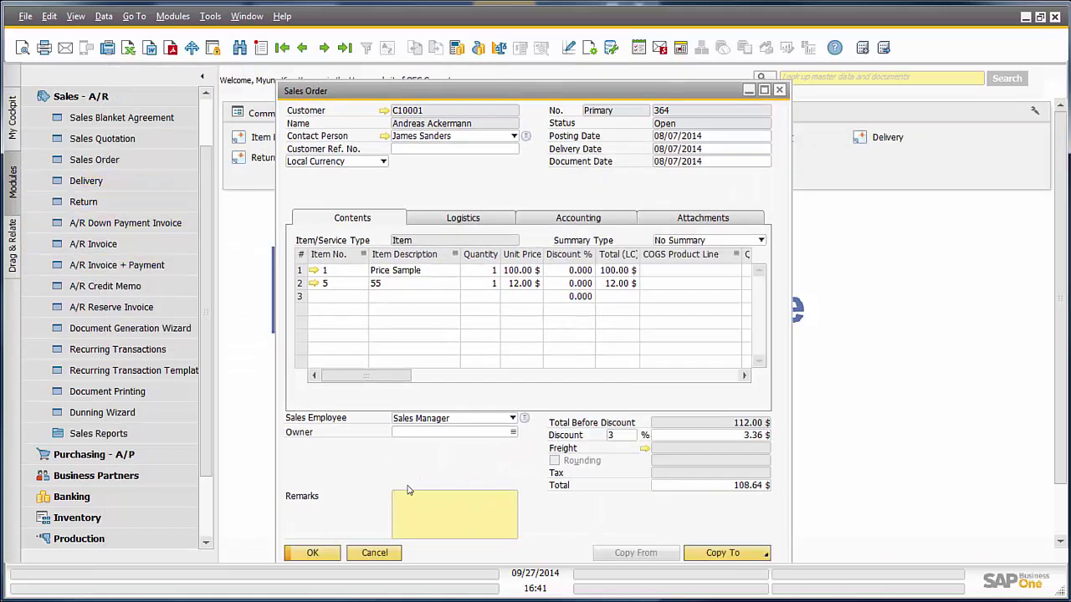
- Copy the sales order into a new A/R invoice, and close the invoice unsaved
click(764, 555)
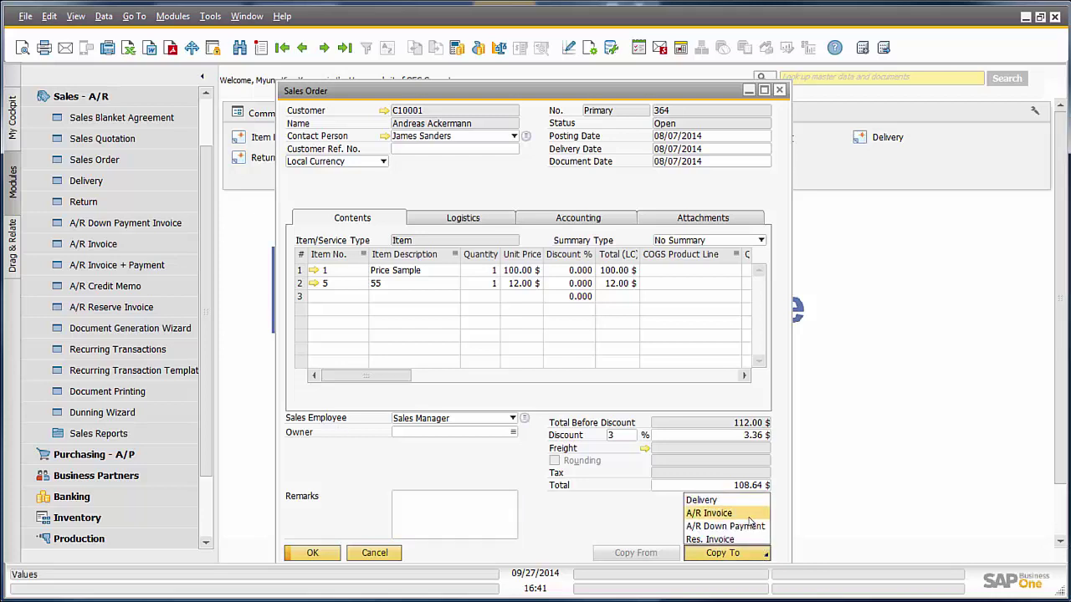
click(748, 516)
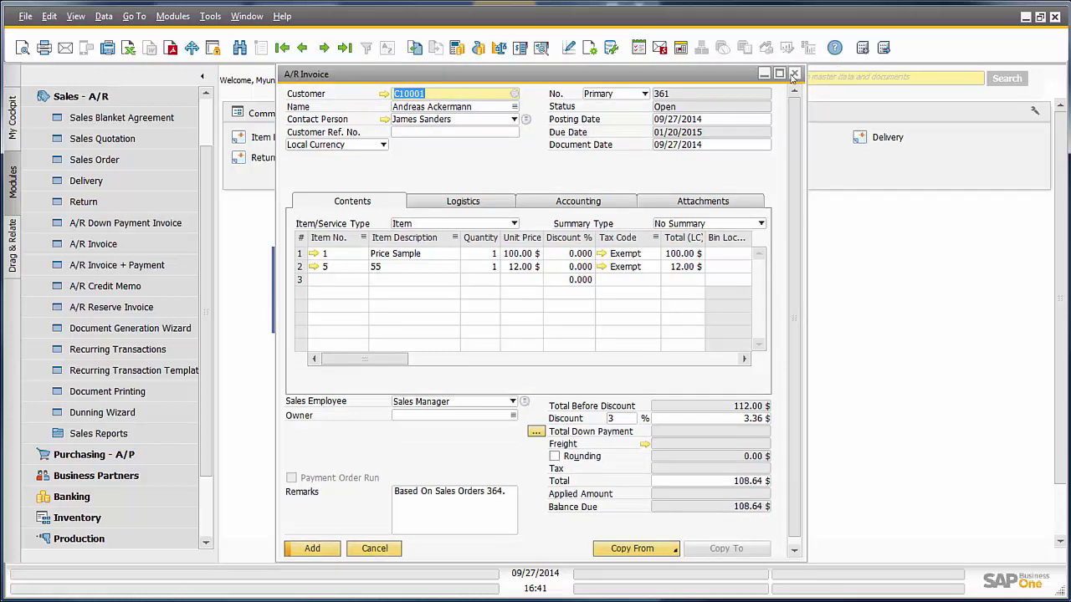
click(794, 74)
- Examine which target documents the sales order can be copied to, comparing them with the Sales - A/R module's document list
drag(596, 90, 420, 90)
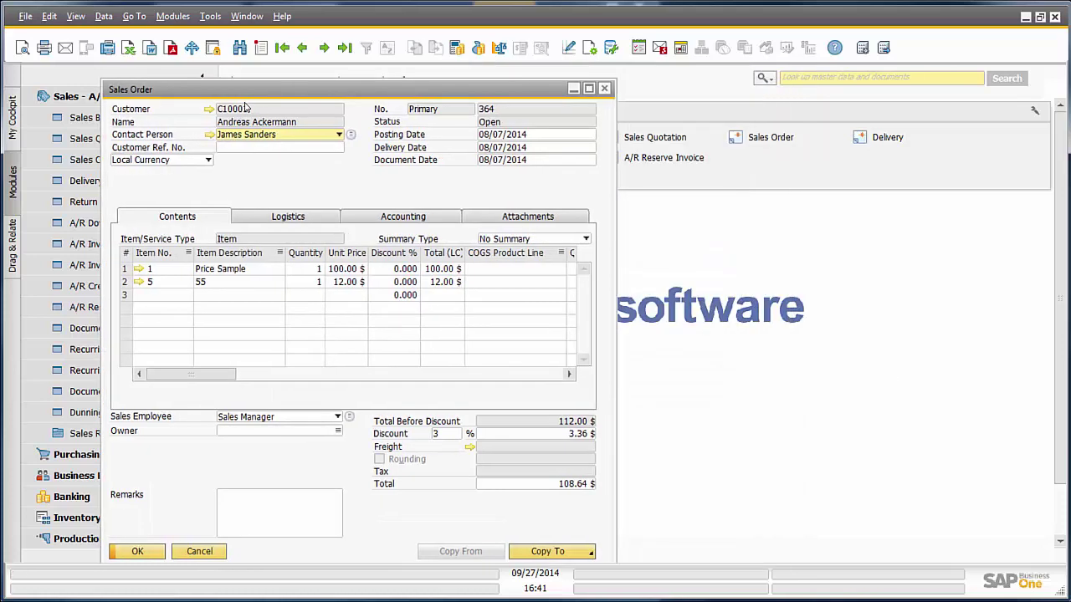
drag(224, 78, 224, 79)
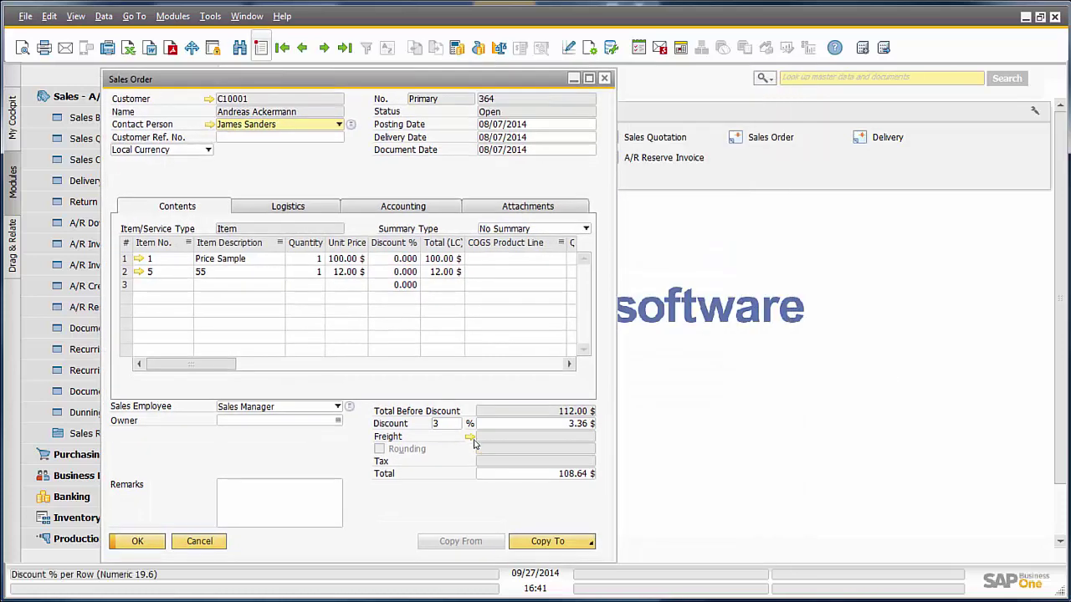
click(590, 541)
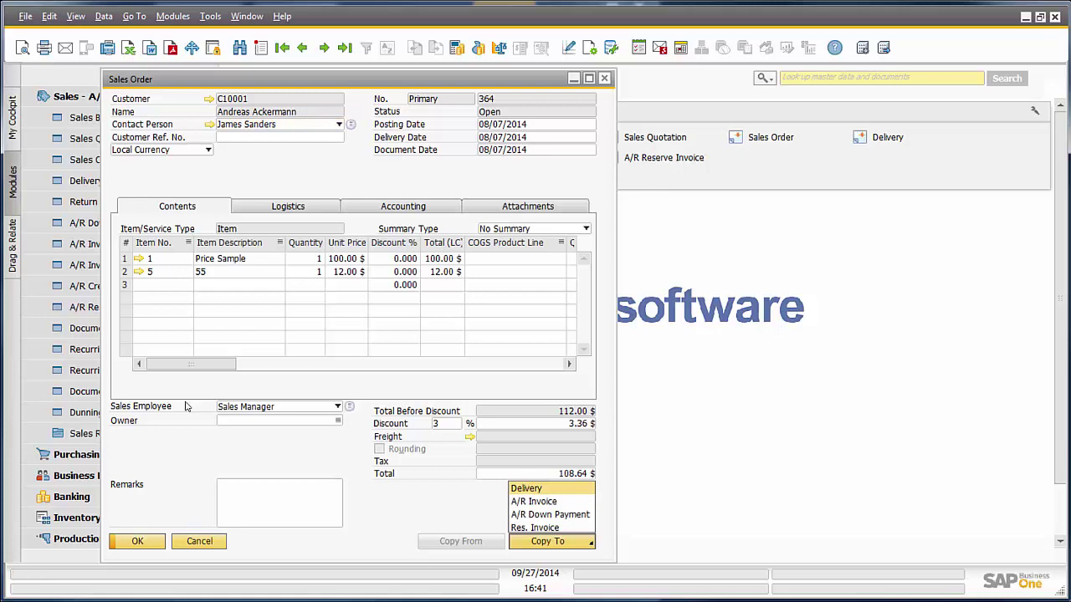
click(230, 79)
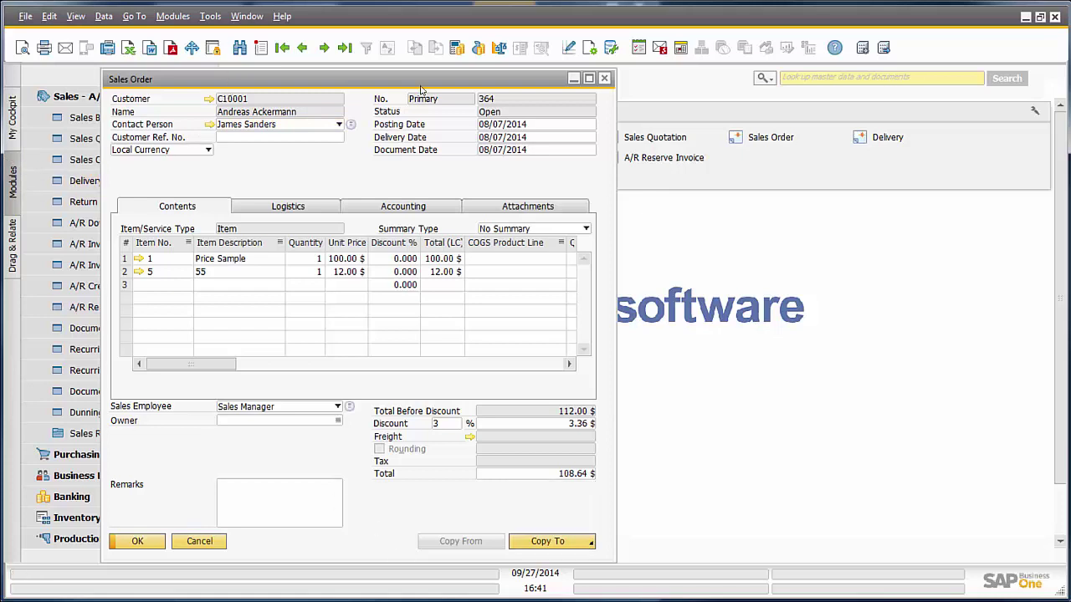
drag(385, 80, 591, 75)
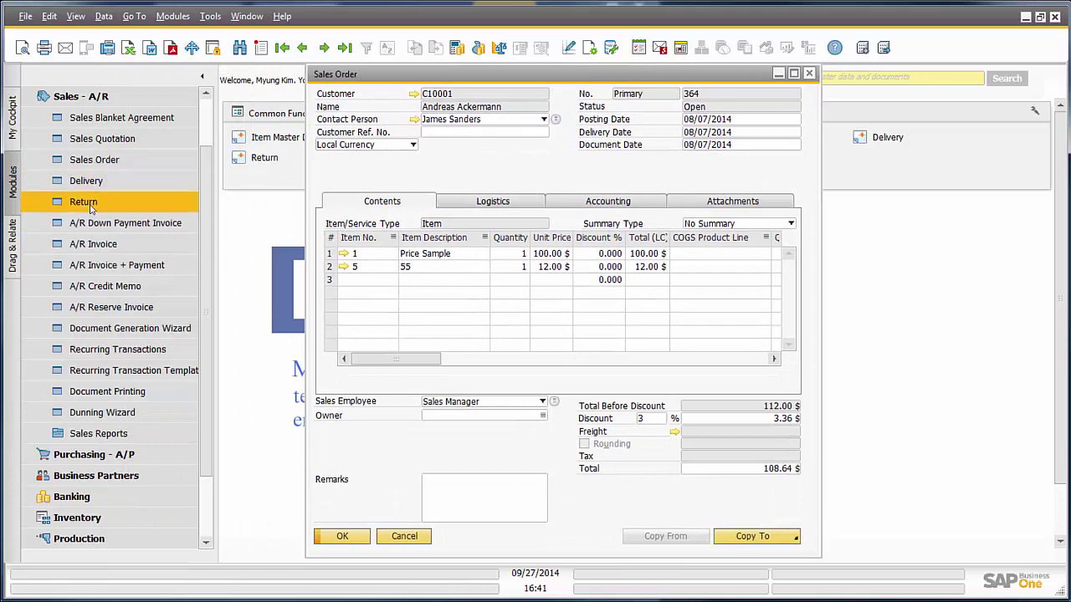
click(794, 540)
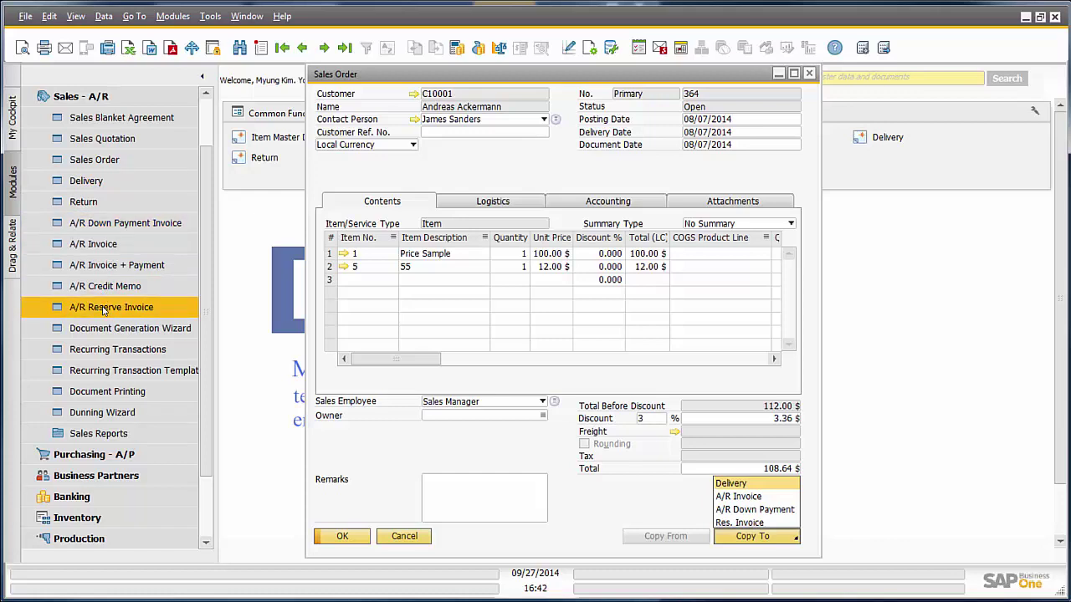
click(540, 78)
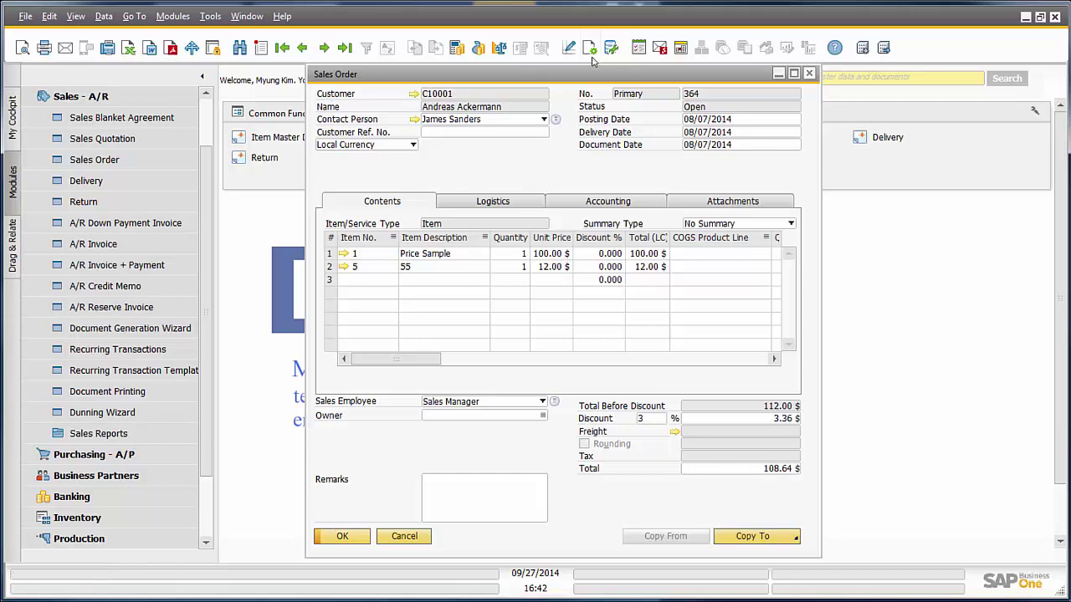
drag(584, 73, 714, 65)
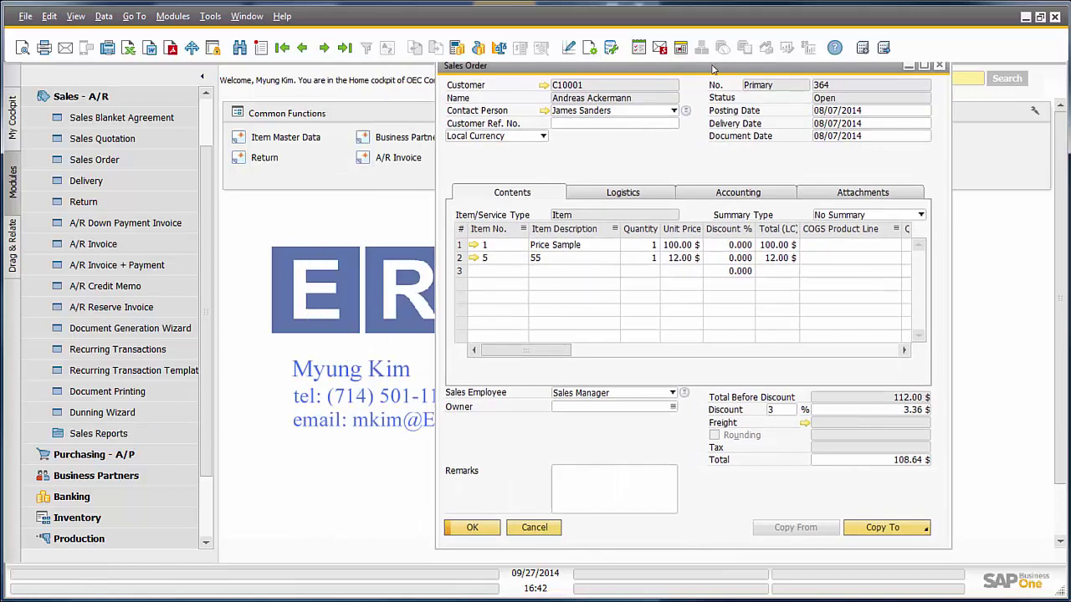
- Start a new A/R invoice for the first listed customer alongside the open sales order
click(400, 159)
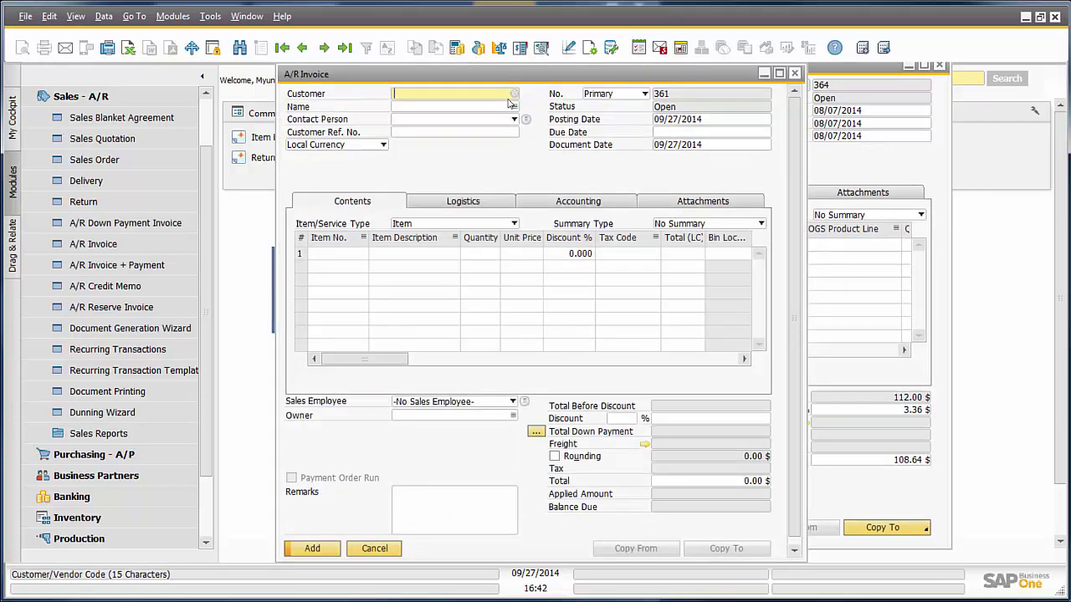
click(513, 94)
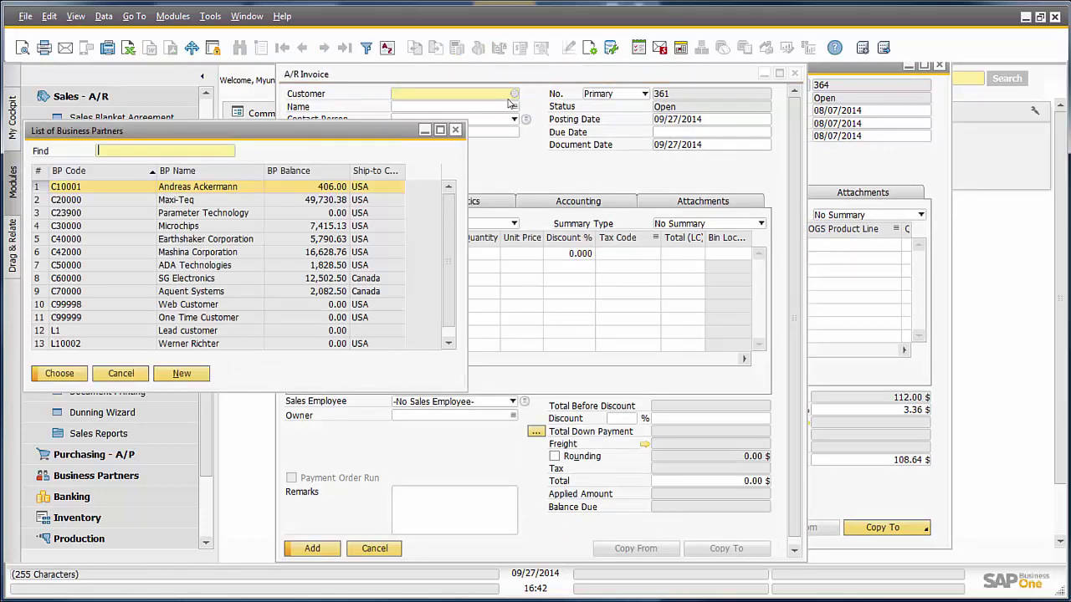
click(57, 373)
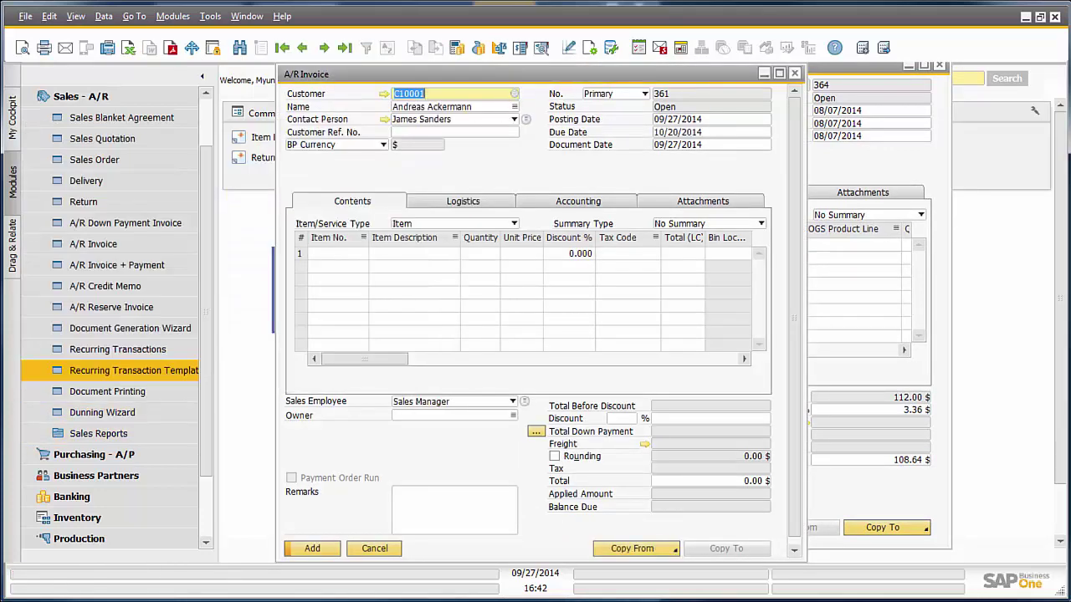
- List the customer's sales orders as copy sources for the invoice, highlight the third one, and cancel without copying
click(674, 552)
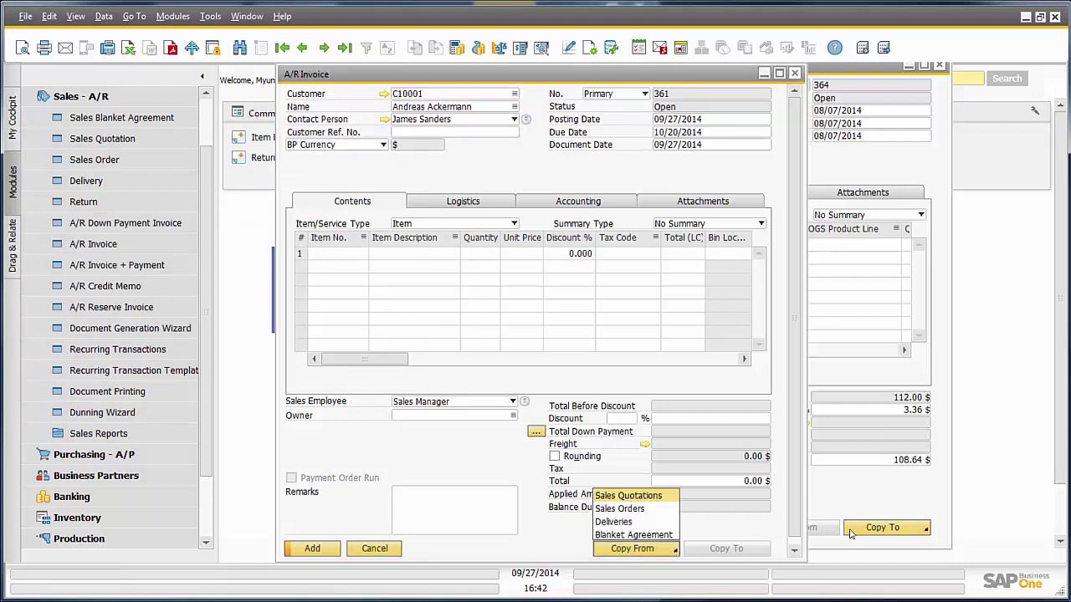
click(640, 509)
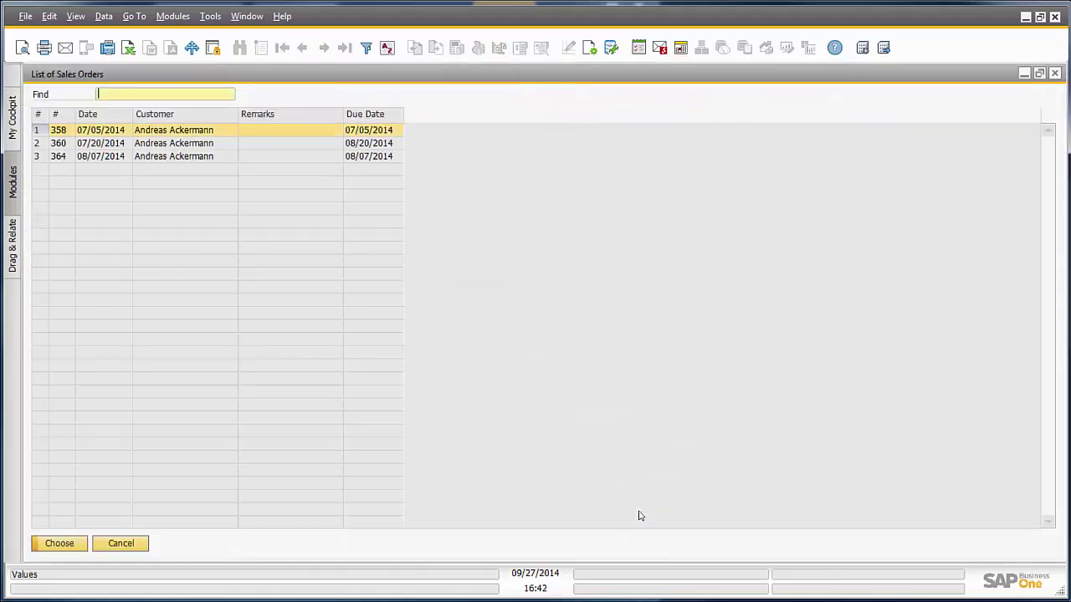
click(1039, 74)
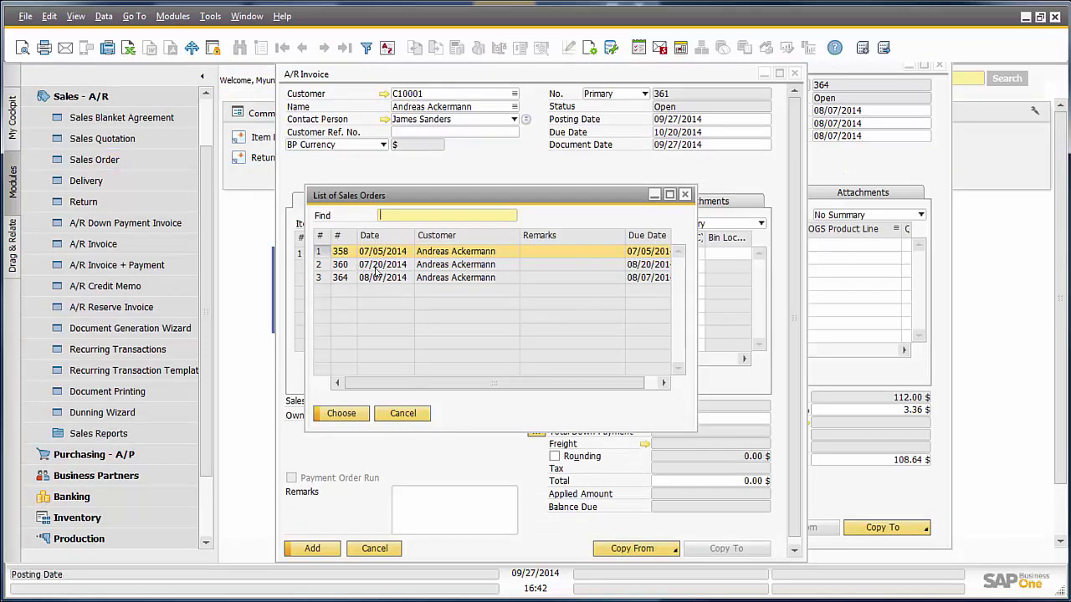
key(Down)
key(Down)
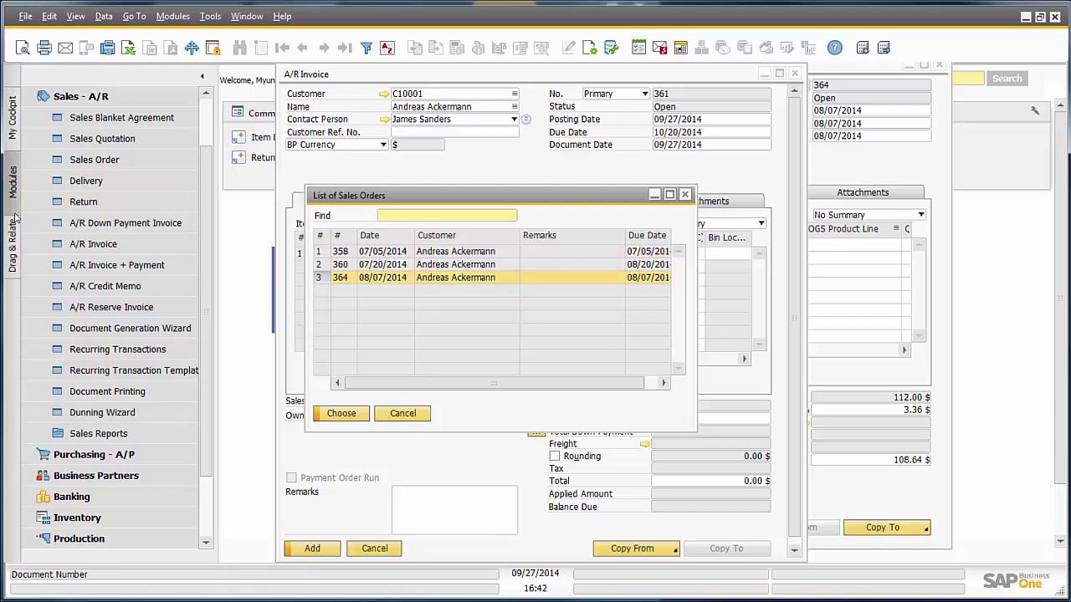
click(409, 415)
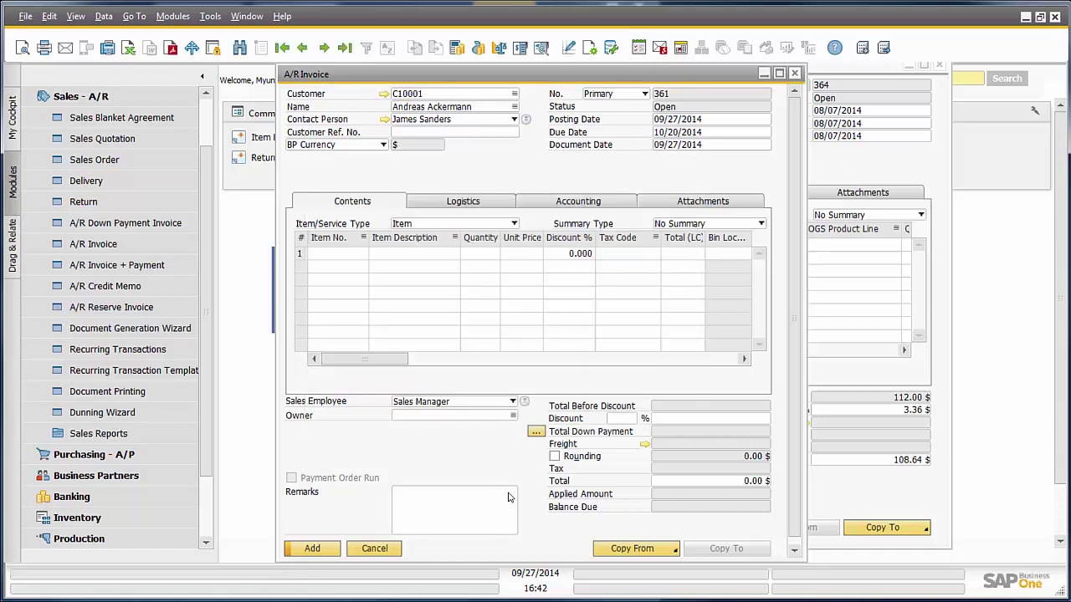
- Compare the source document types offered for the A/R invoice with the target document types offered for the sales order
click(675, 548)
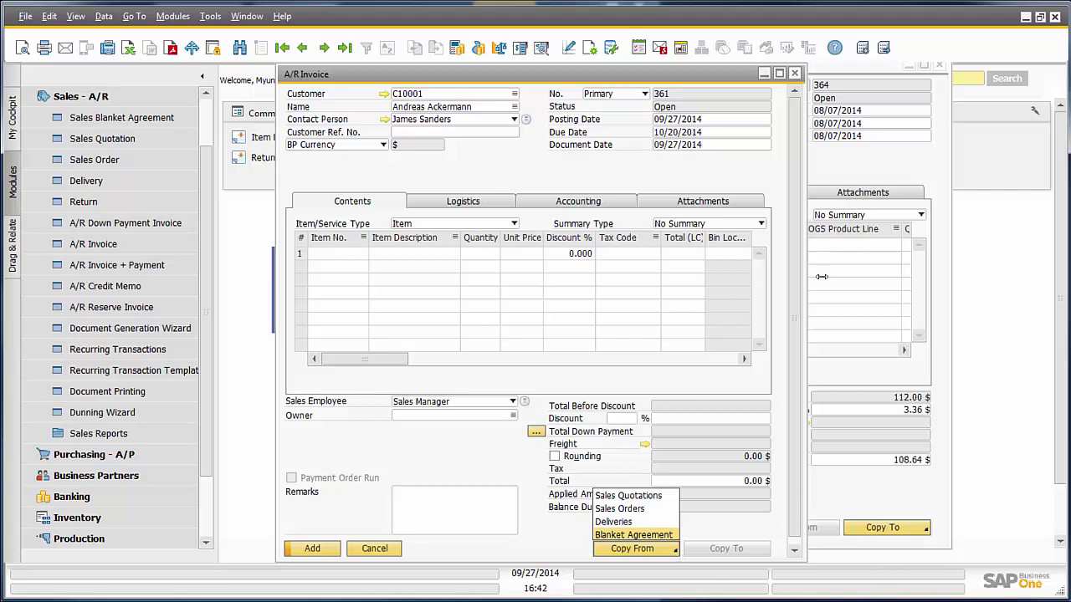
click(796, 81)
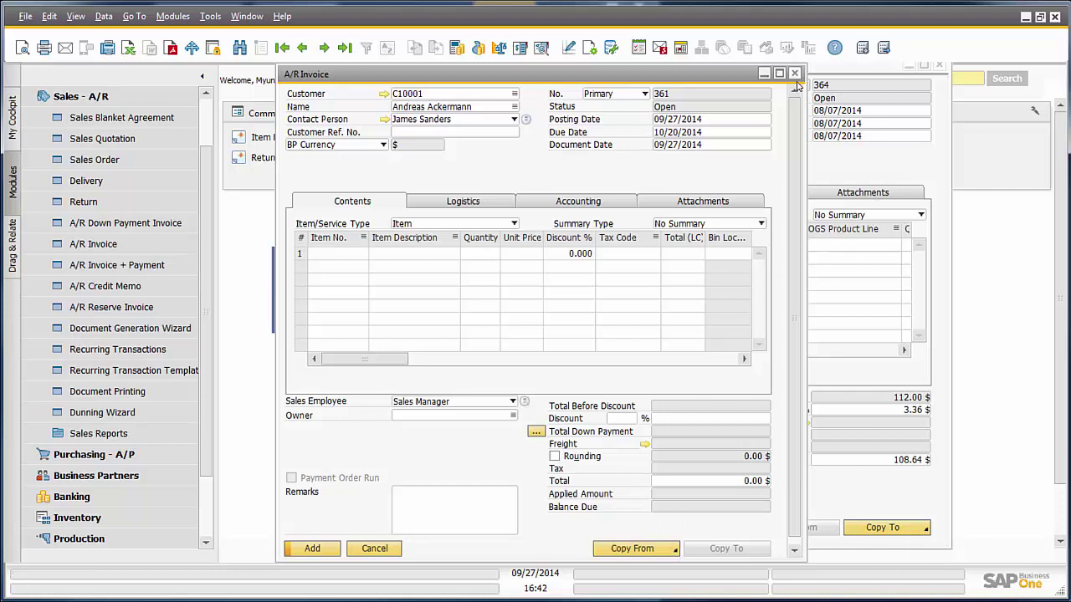
click(929, 510)
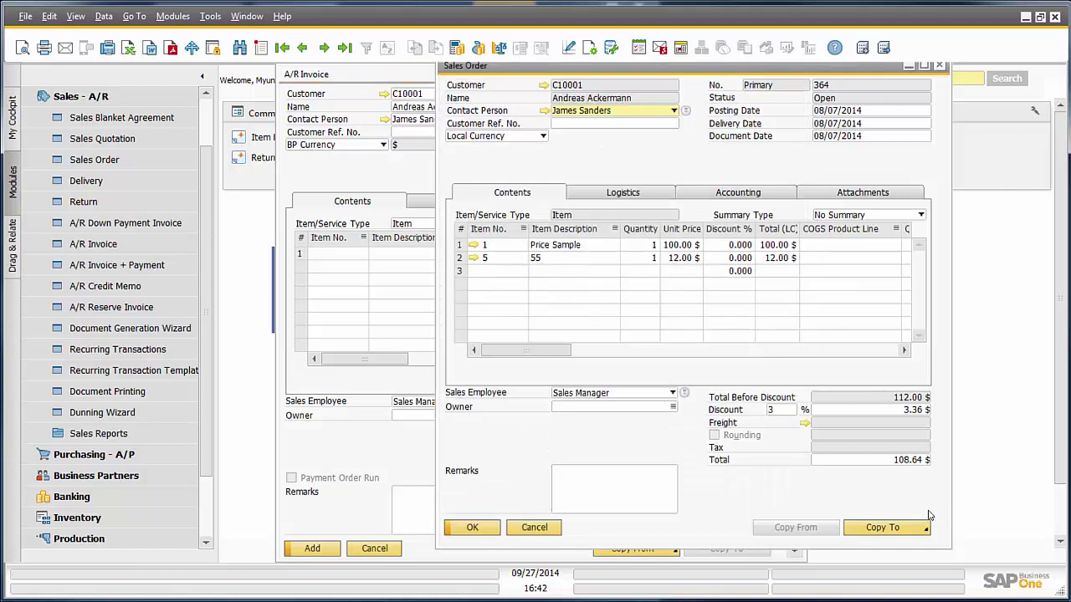
click(926, 528)
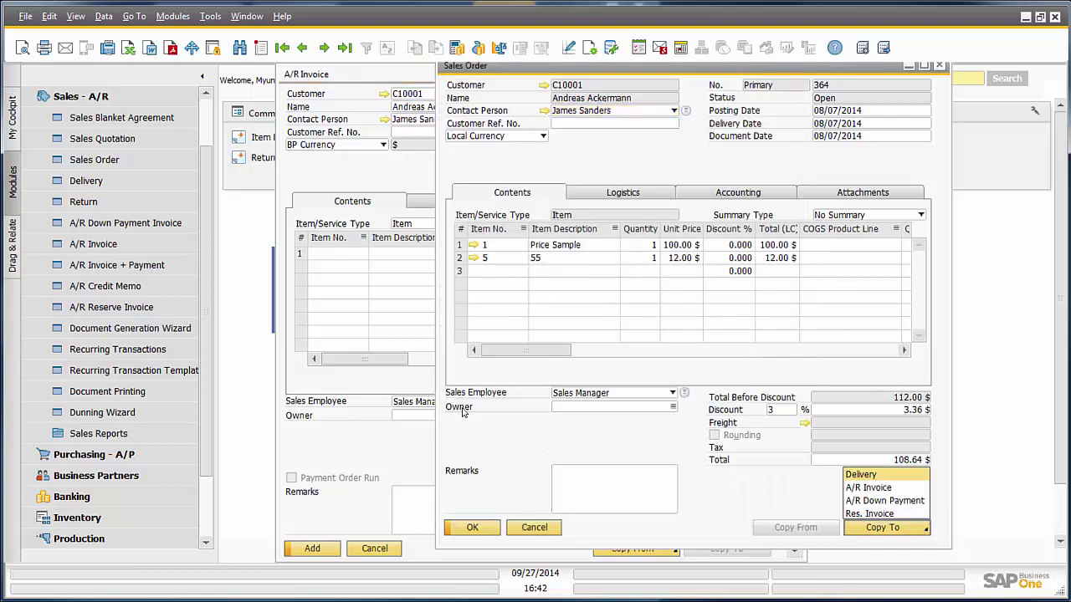
click(884, 500)
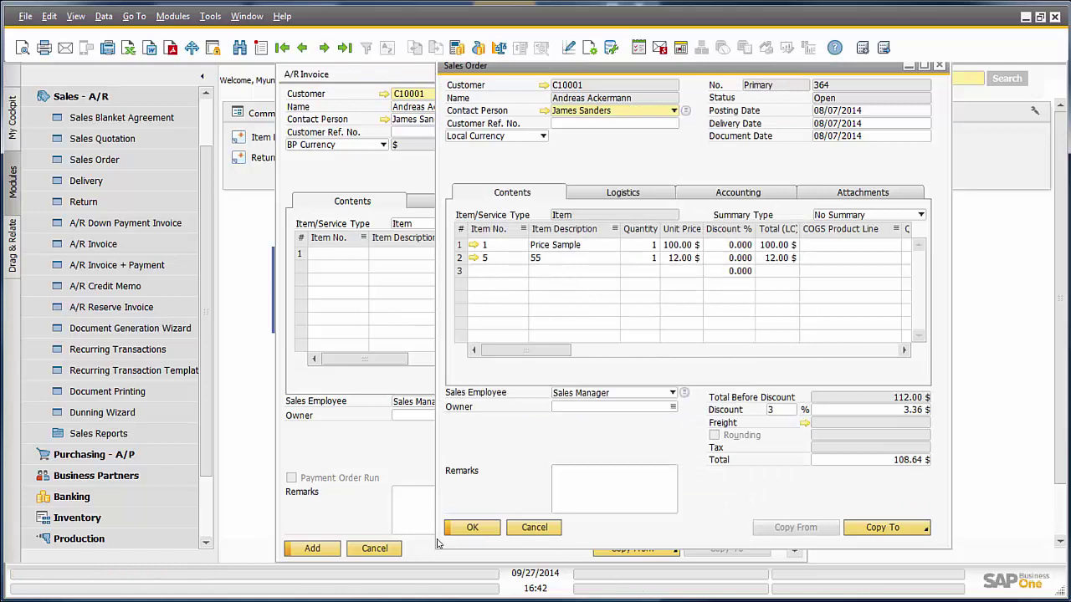
- Review the A/R invoice's possible source documents again, and close both the unsaved invoice and the sales order
click(356, 454)
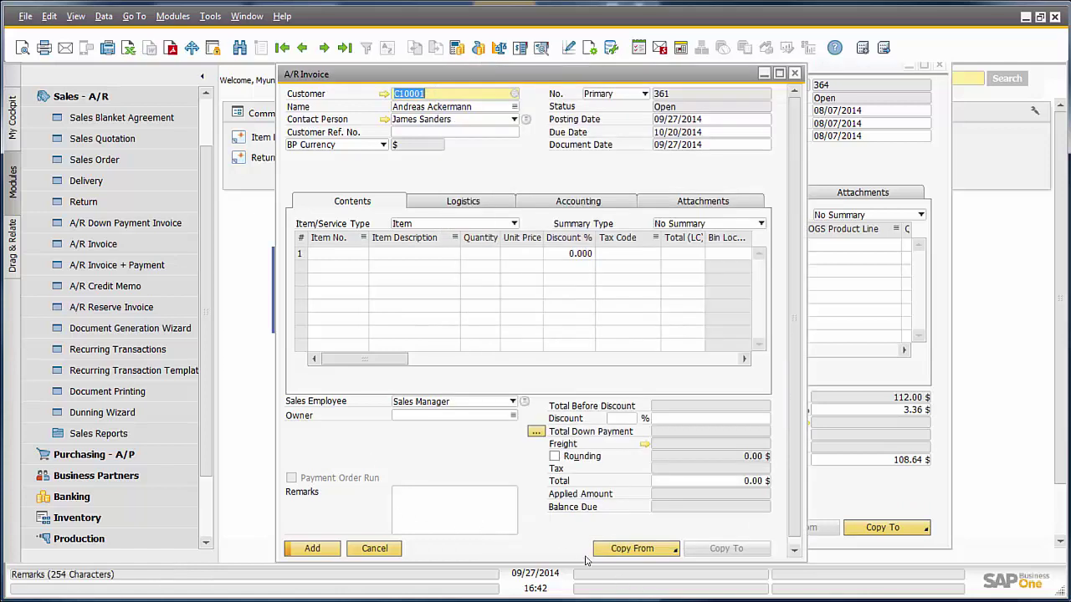
click(675, 549)
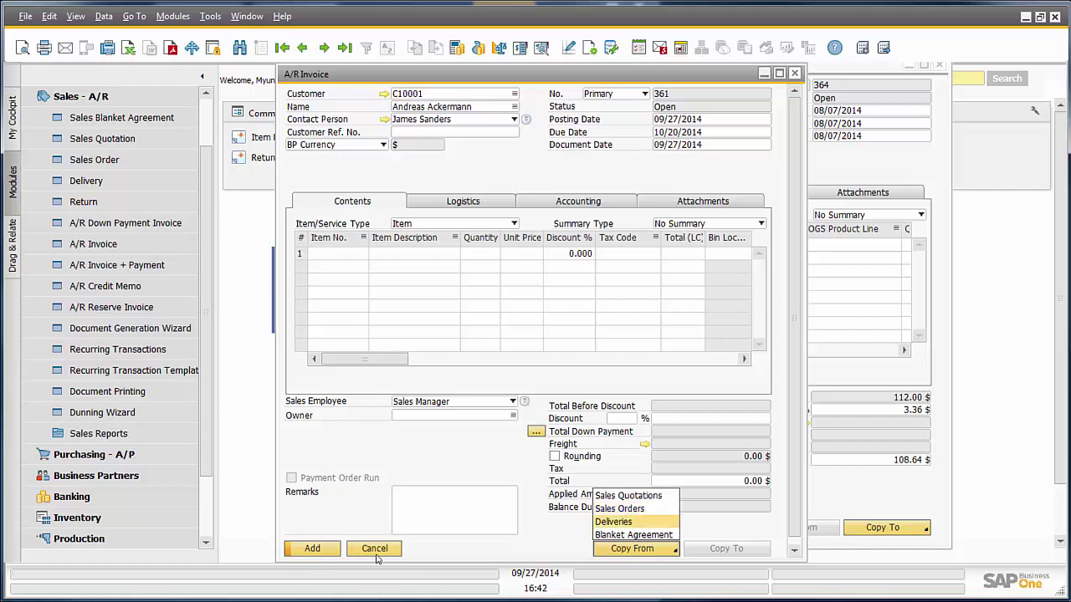
click(44, 425)
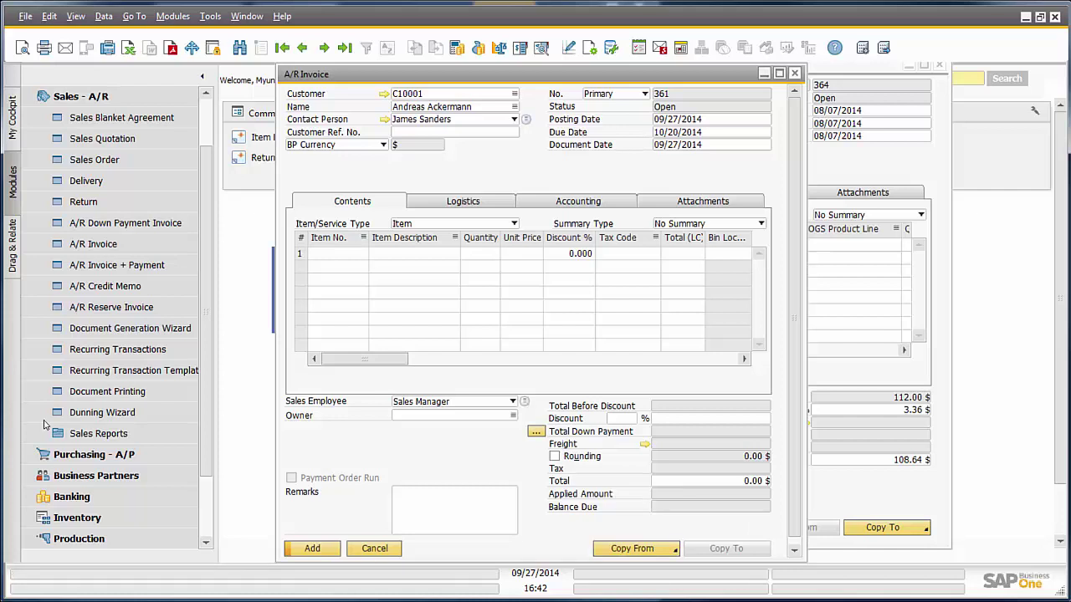
key(Escape)
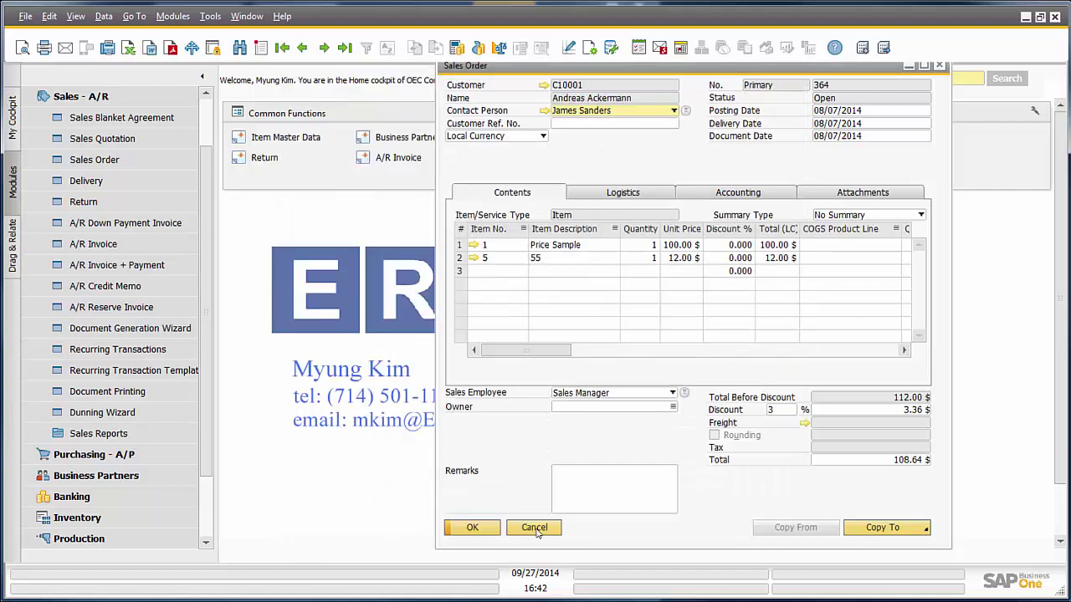
click(536, 530)
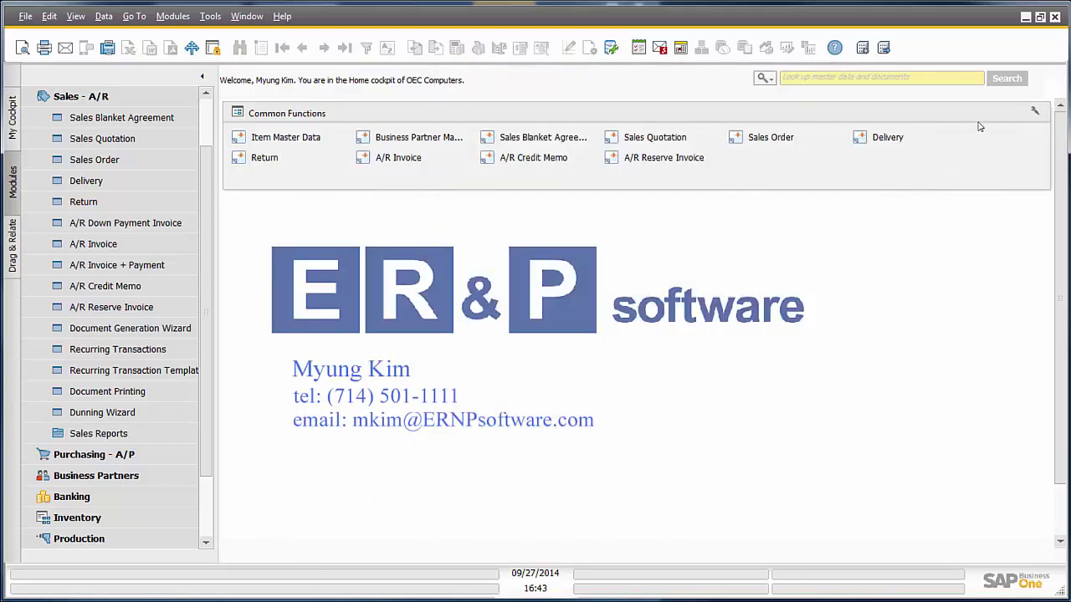